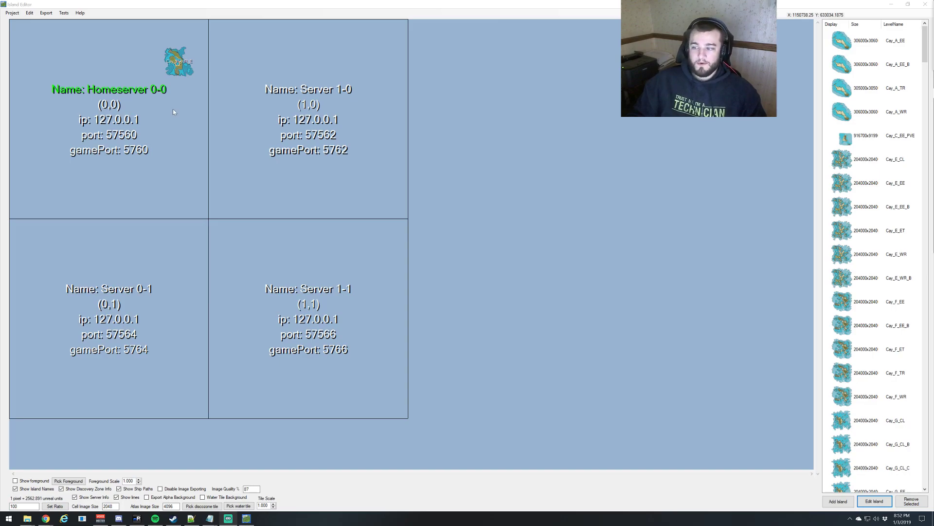
# Nudge the island in the Homeserver 0-0 cell slightly toward the cell's right edge.
pyautogui.click(186, 64)
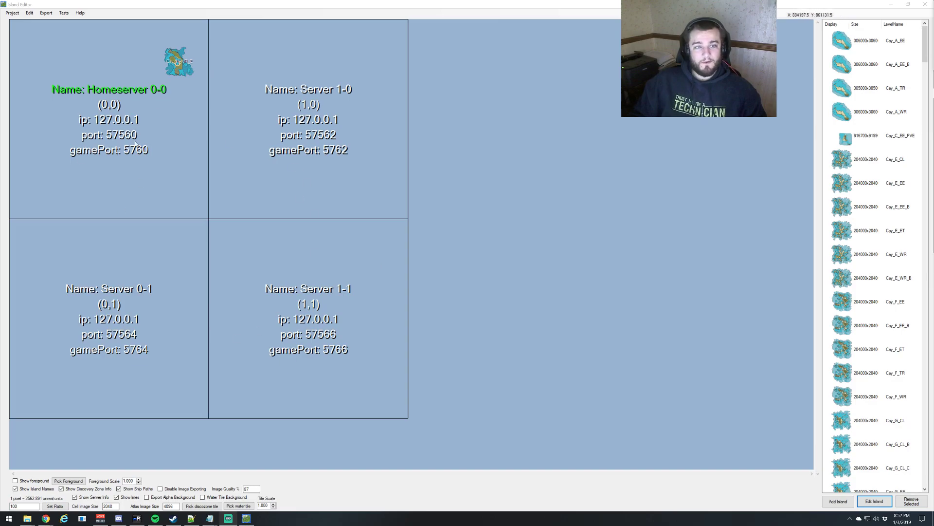
pyautogui.moveTo(186, 72)
pyautogui.mouseDown()
pyautogui.moveTo(193, 68)
pyautogui.moveTo(186, 68)
pyautogui.mouseUp()
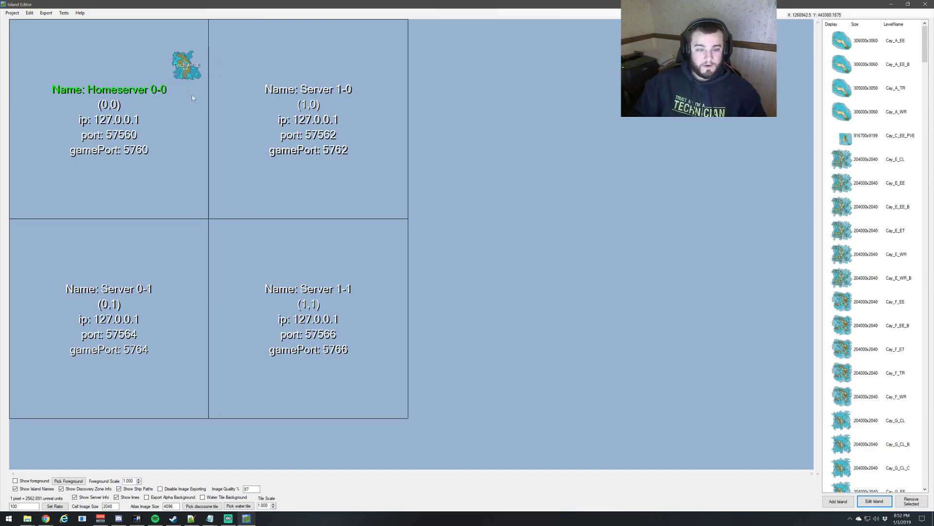
# Switch to the FreeportsandNPCShips.txt notes in Notepad and review the list of confirmed freeport islands.
pyautogui.click(210, 518)
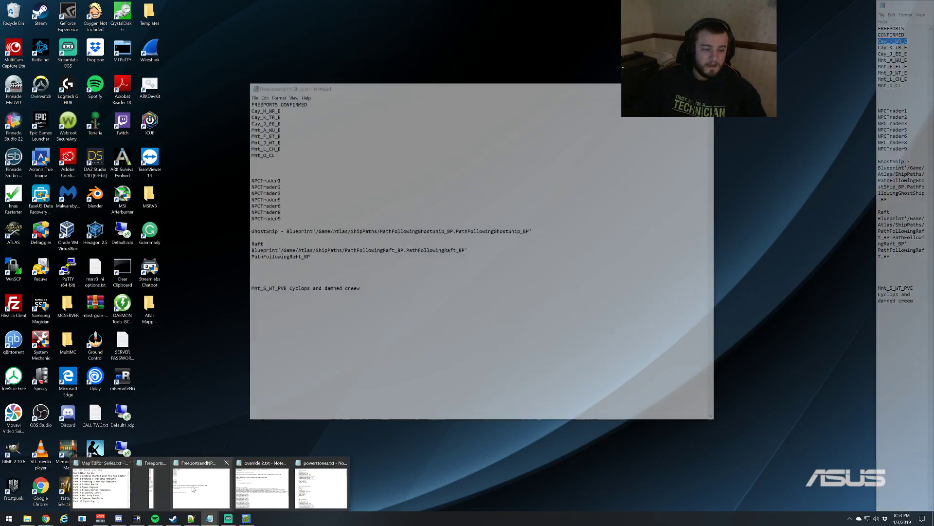
pyautogui.click(193, 489)
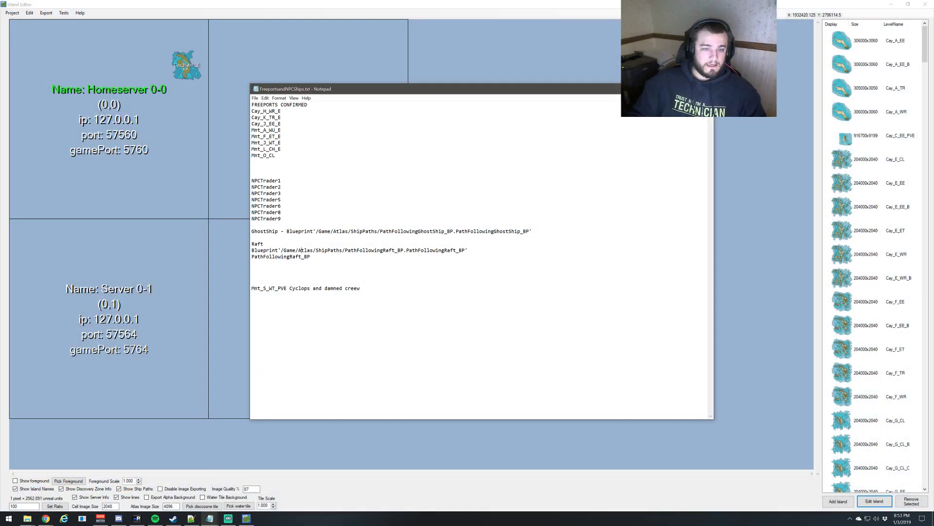
pyautogui.moveTo(276, 155); pyautogui.dragTo(253, 111)
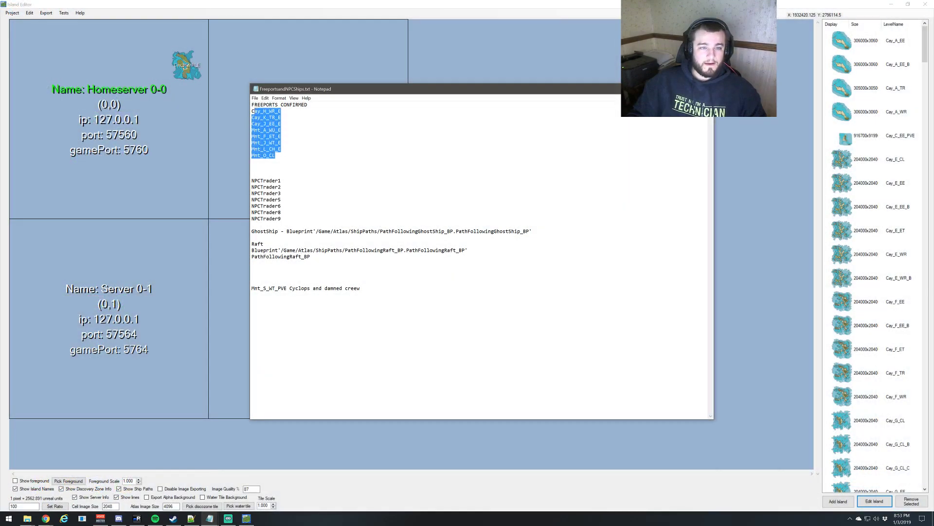
pyautogui.click(282, 149)
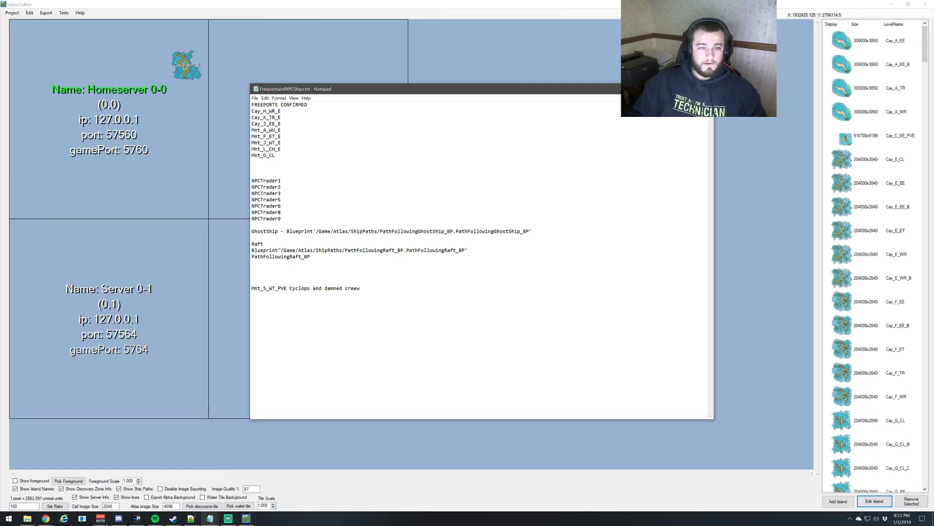
# Insert a blank line above Mnt_O_CL to separate it from the other confirmed freeports.
pyautogui.moveTo(275, 156); pyautogui.dragTo(250, 161)
pyautogui.click(251, 155)
pyautogui.press('Return')
pyautogui.click(276, 162)
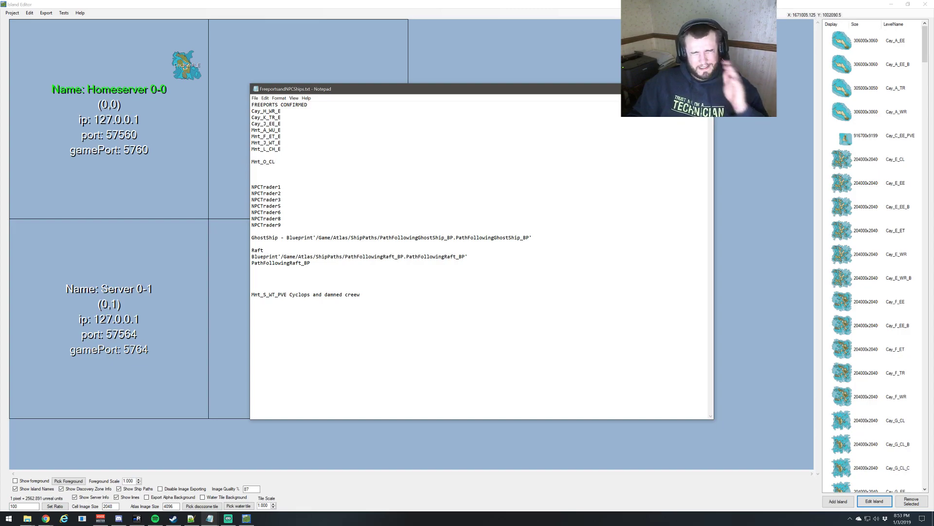
pyautogui.click(251, 155)
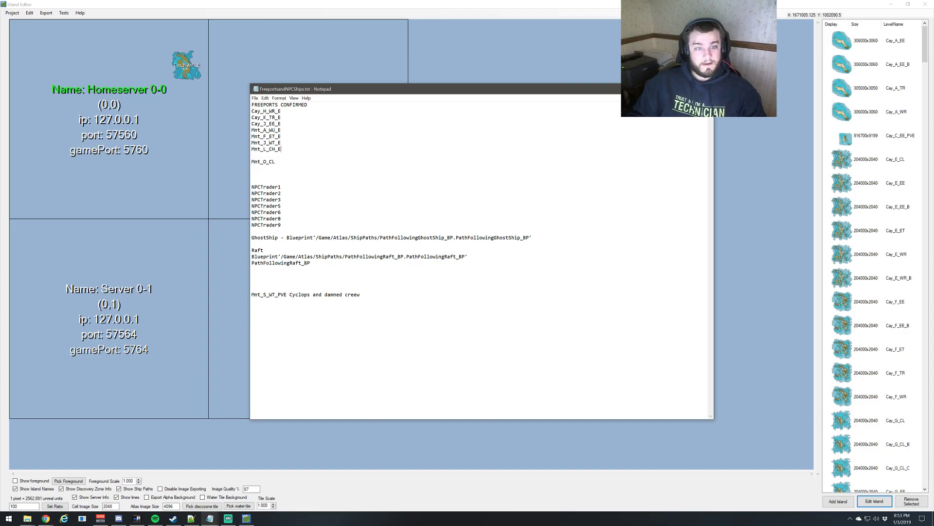
# Narrow the Notepad window and arrange it side by side with the Island Editor.
pyautogui.moveTo(355, 89); pyautogui.dragTo(499, 75)
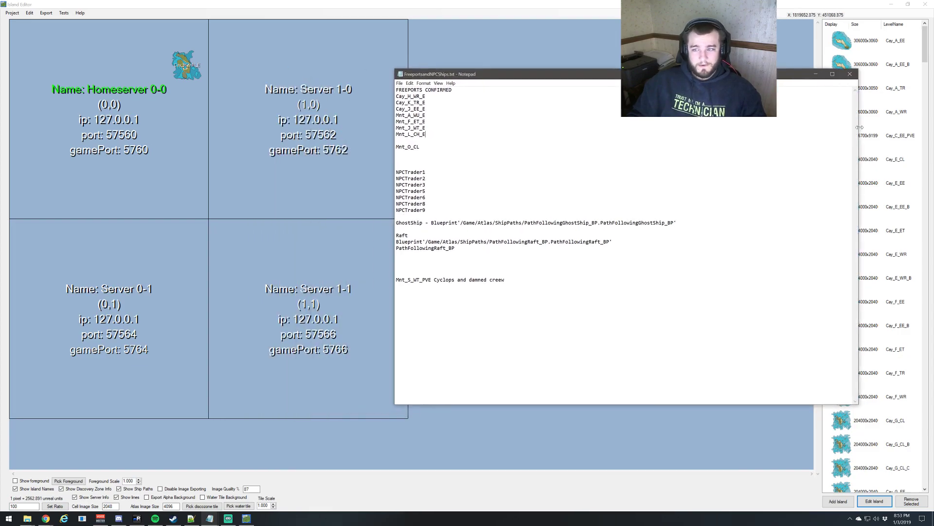
pyautogui.moveTo(859, 126); pyautogui.dragTo(465, 127)
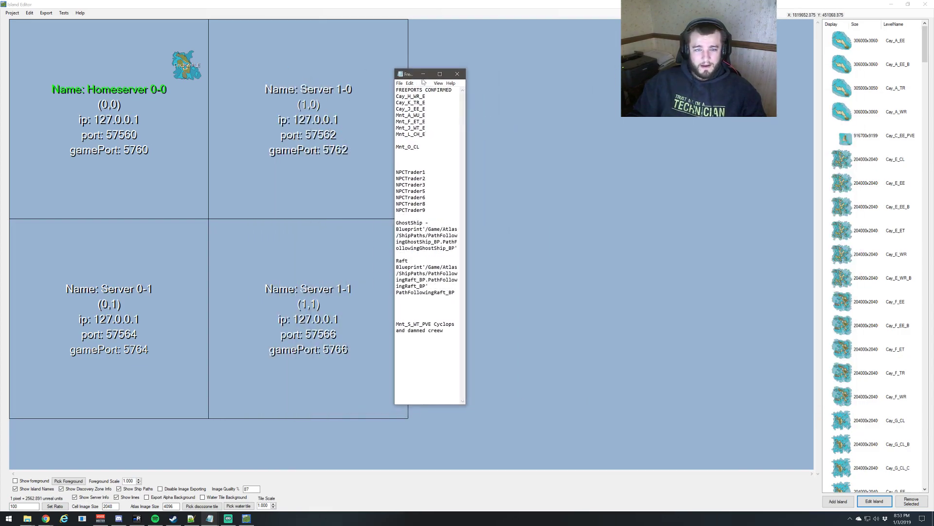
pyautogui.moveTo(409, 75); pyautogui.dragTo(573, 60)
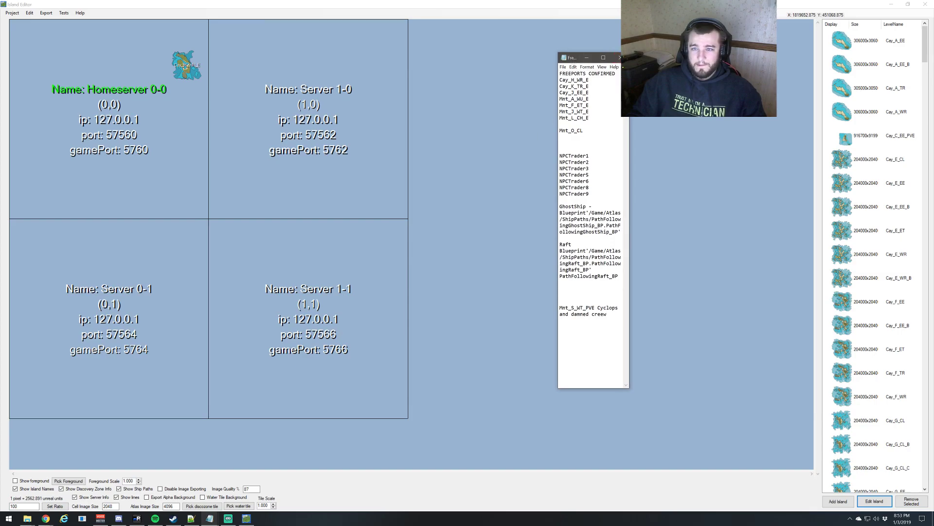
pyautogui.moveTo(536, 4); pyautogui.dragTo(0, 102)
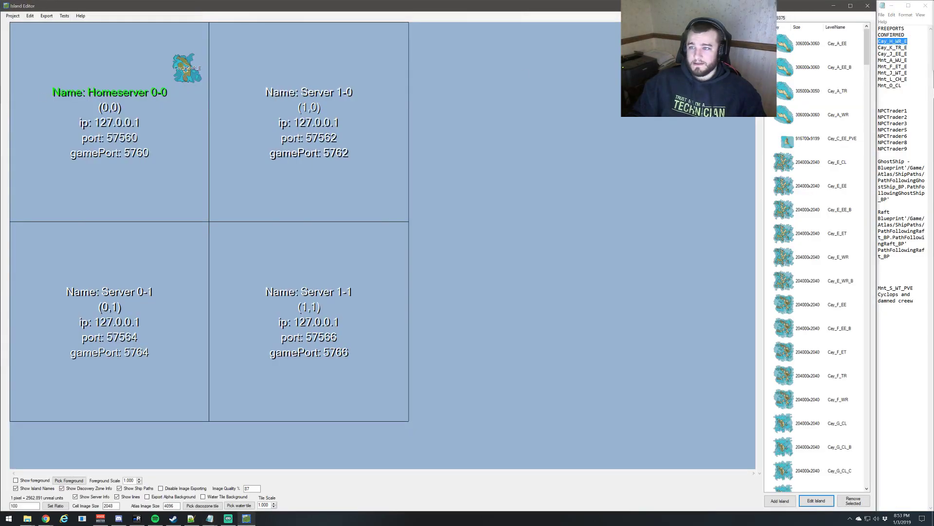
# Highlight Cay_K_TR_E in the freeport notes and hide the server info on the map grid.
pyautogui.click(907, 73)
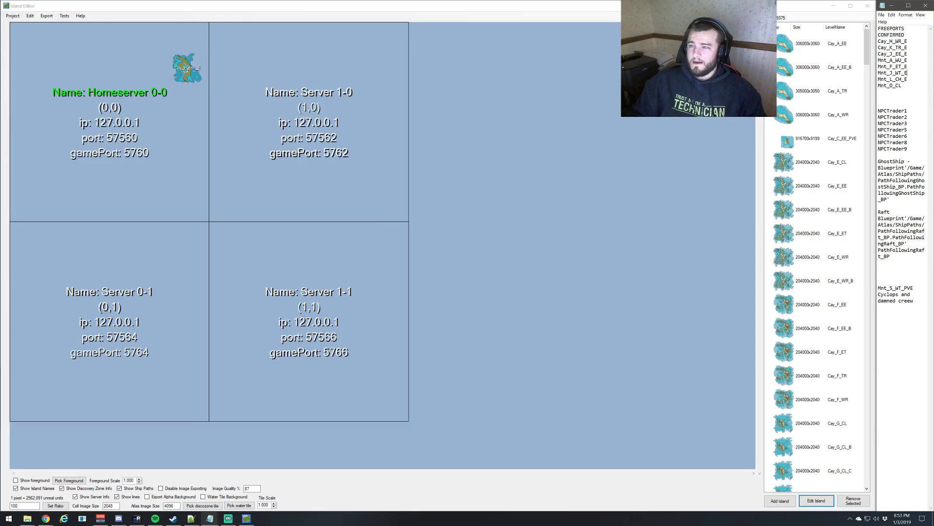
pyautogui.doubleClick(892, 47)
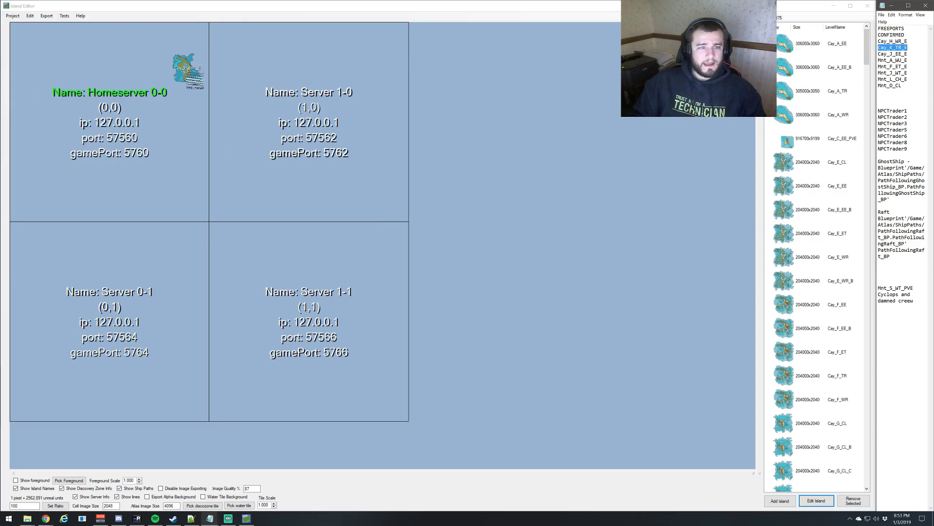
pyautogui.click(77, 496)
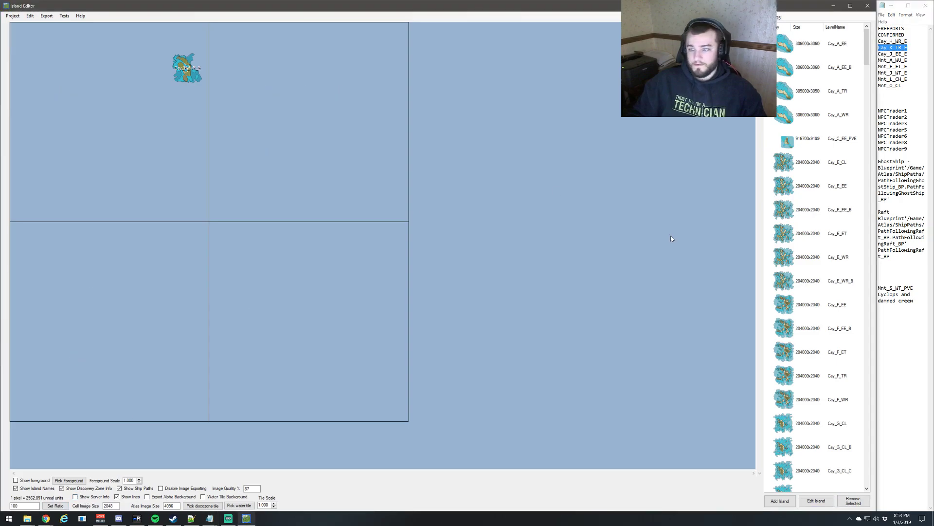
# Place the Cay_K_TR_E island near the bottom centre of the home server cell and move Cay_H_WR_E to its top centre.
pyautogui.scroll(-12, 817, 234)
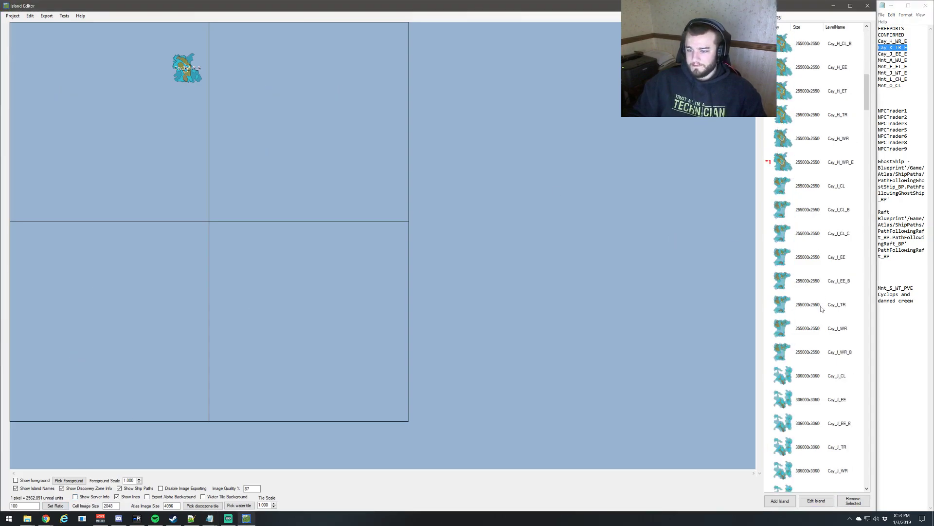
pyautogui.click(839, 308)
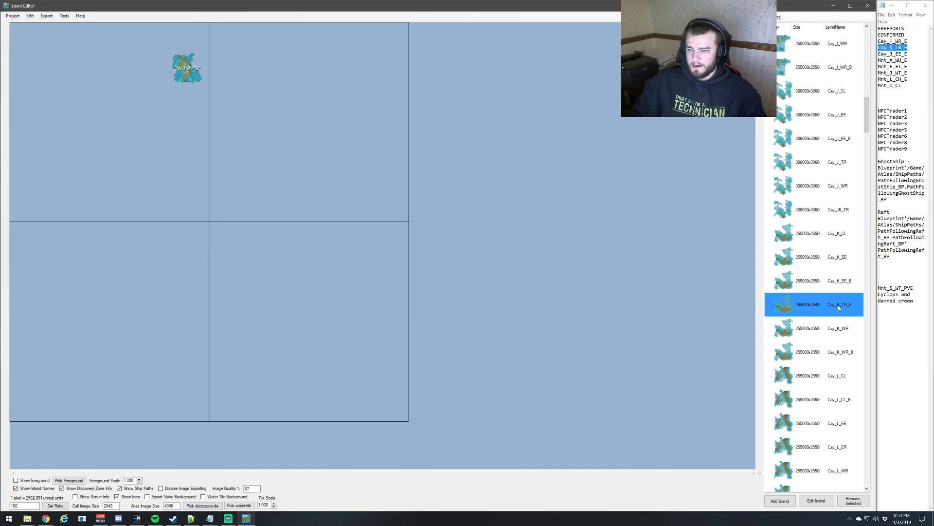
pyautogui.click(107, 170)
pyautogui.moveTo(187, 70); pyautogui.dragTo(111, 50)
pyautogui.moveTo(107, 171); pyautogui.dragTo(111, 181)
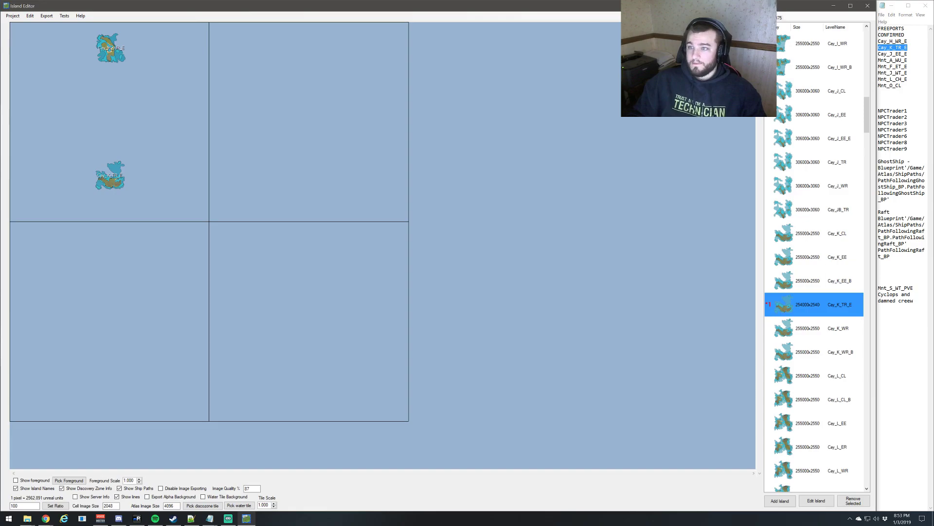
# Place the Cay_J_EE_E island near the middle of the home cell's right edge, and rotate and slightly lower the Cay_K_TR_E island.
pyautogui.scroll(-4, 822, 202)
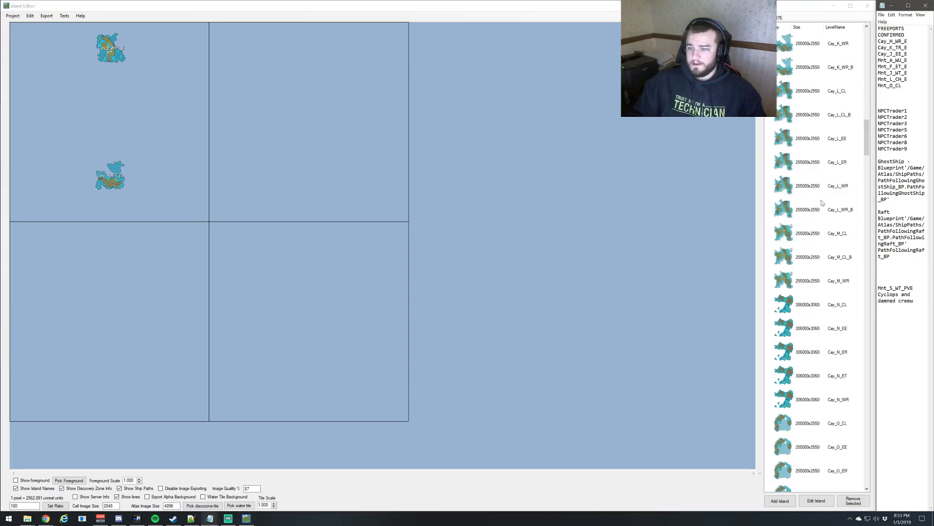
pyautogui.scroll(4, 822, 203)
pyautogui.scroll(-2, 822, 203)
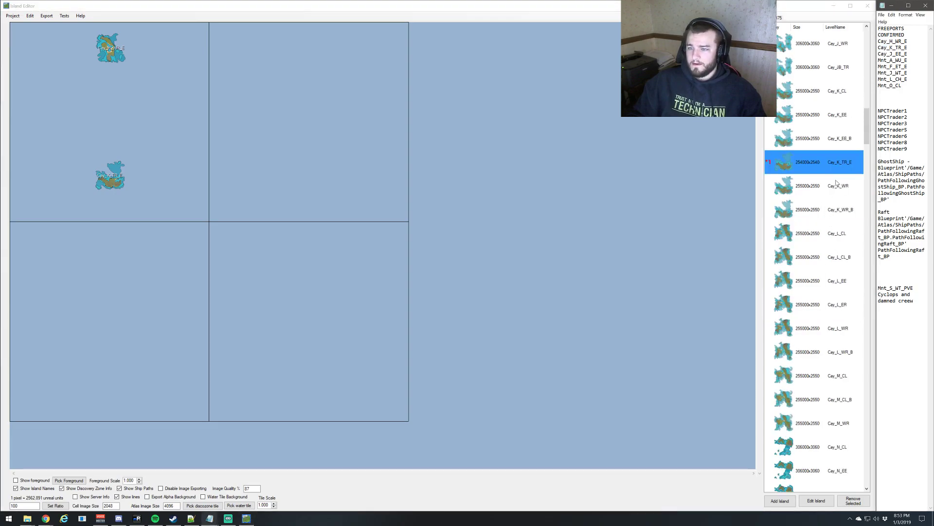
pyautogui.scroll(2, 839, 142)
pyautogui.click(845, 140)
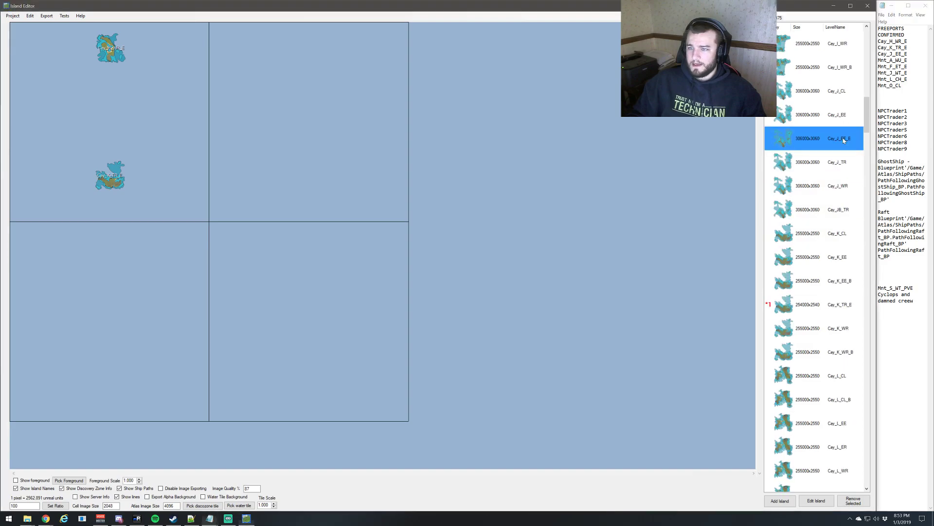
pyautogui.moveTo(845, 140); pyautogui.dragTo(546, 136)
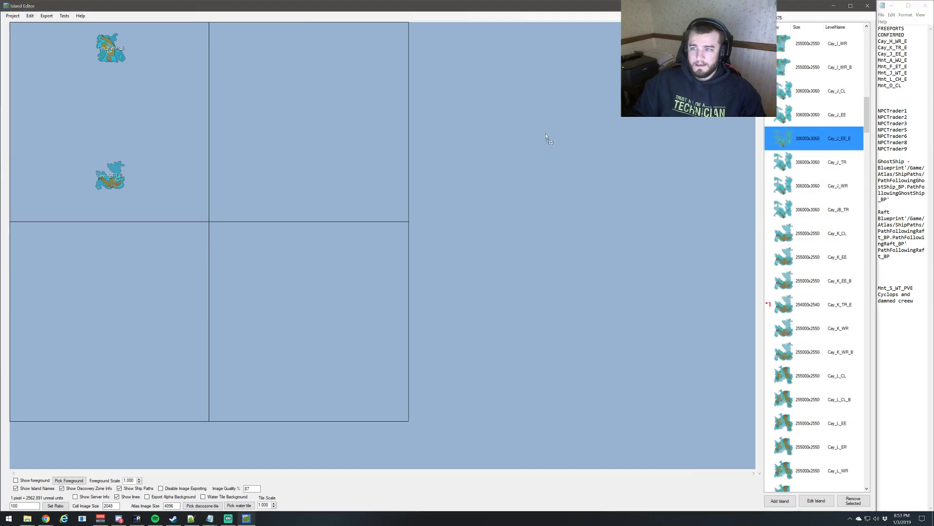
pyautogui.moveTo(178, 111)
pyautogui.mouseDown()
pyautogui.moveTo(197, 116)
pyautogui.moveTo(185, 111)
pyautogui.mouseUp()
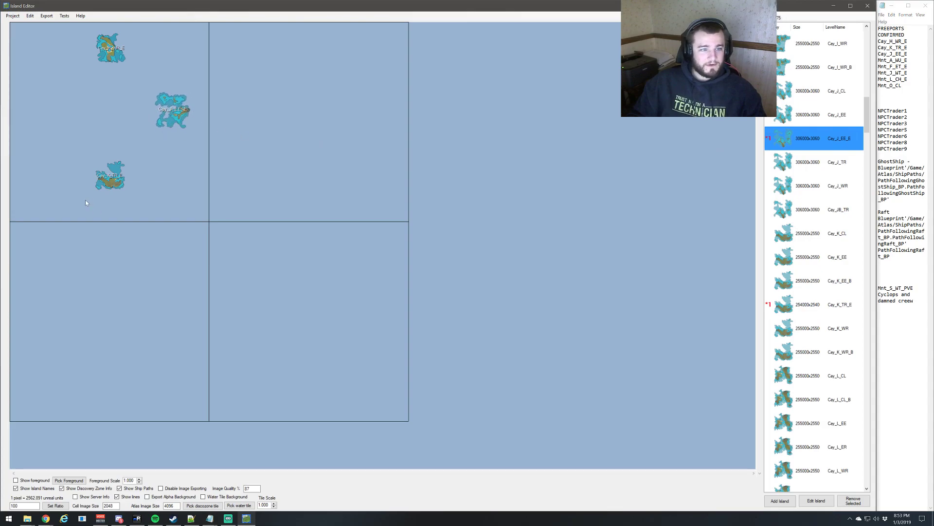
pyautogui.scroll(-5, 111, 194)
pyautogui.moveTo(111, 184); pyautogui.dragTo(108, 192)
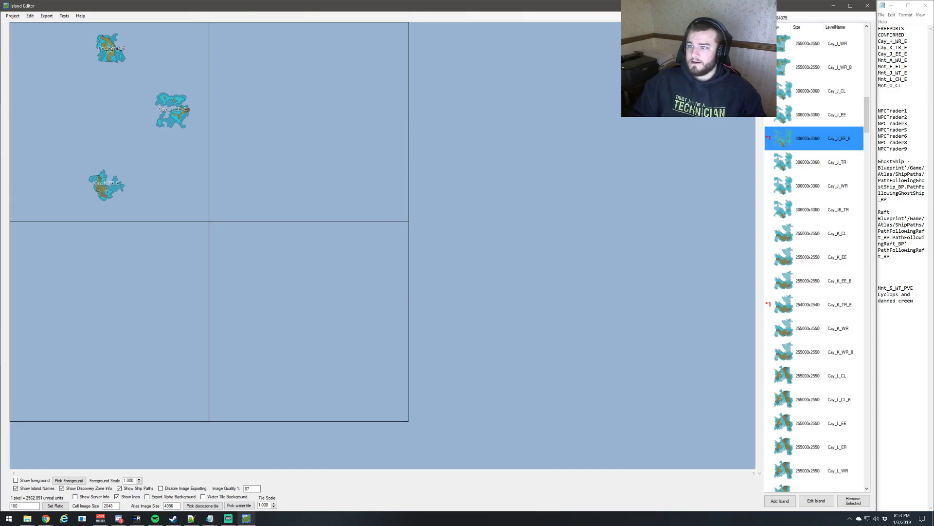
# Look up the A_WU_E freeport in the notes and place the Mre_A_WU_E island near the middle of the home cell's left edge.
pyautogui.moveTo(908, 60); pyautogui.dragTo(879, 60)
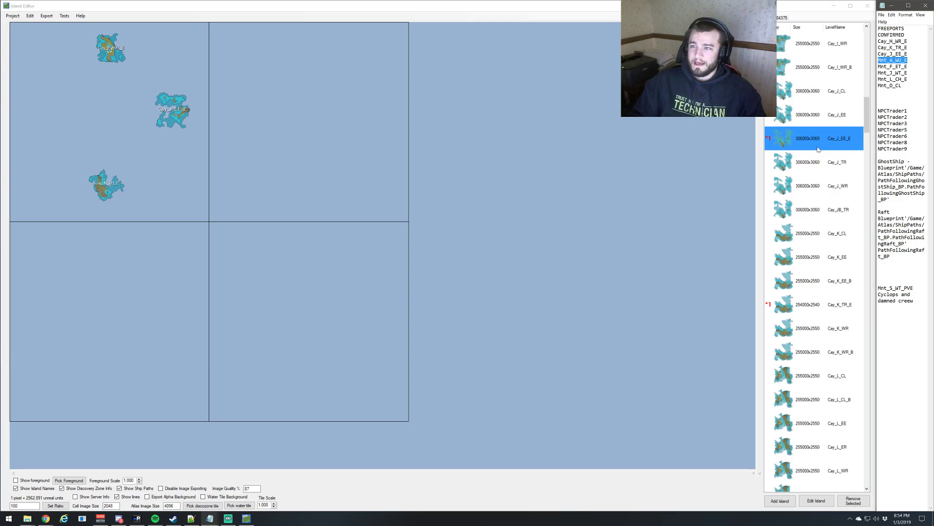
pyautogui.scroll(-20, 811, 158)
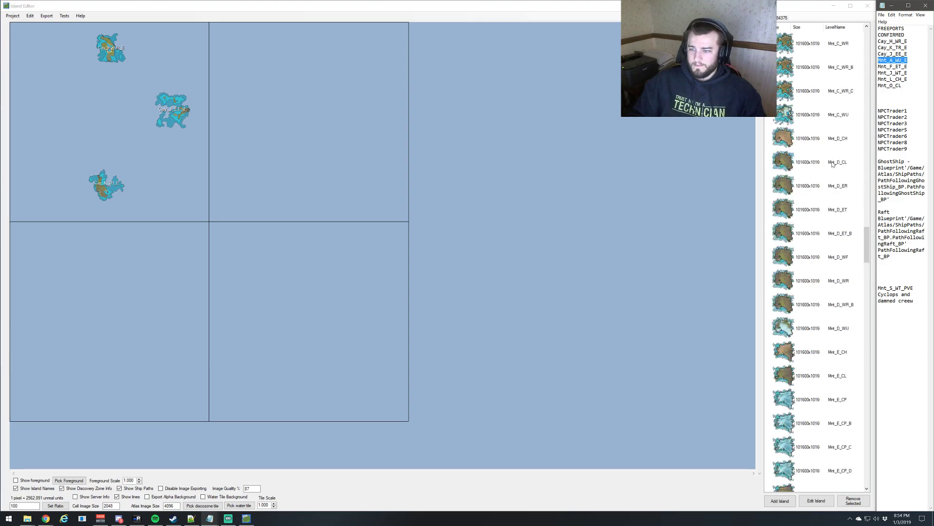
pyautogui.scroll(12, 841, 239)
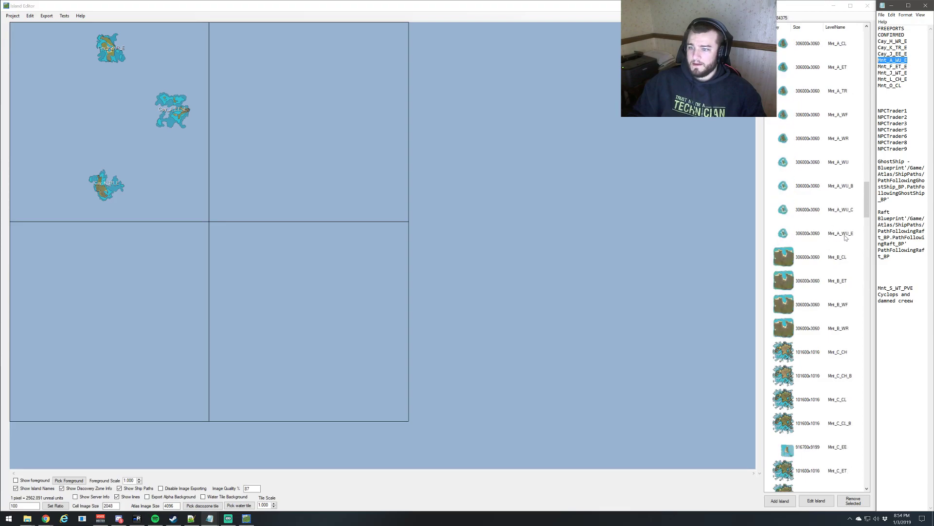
pyautogui.click(811, 235)
pyautogui.moveTo(851, 236)
pyautogui.mouseDown()
pyautogui.moveTo(219, 156)
pyautogui.moveTo(51, 126)
pyautogui.moveTo(40, 114)
pyautogui.mouseUp()
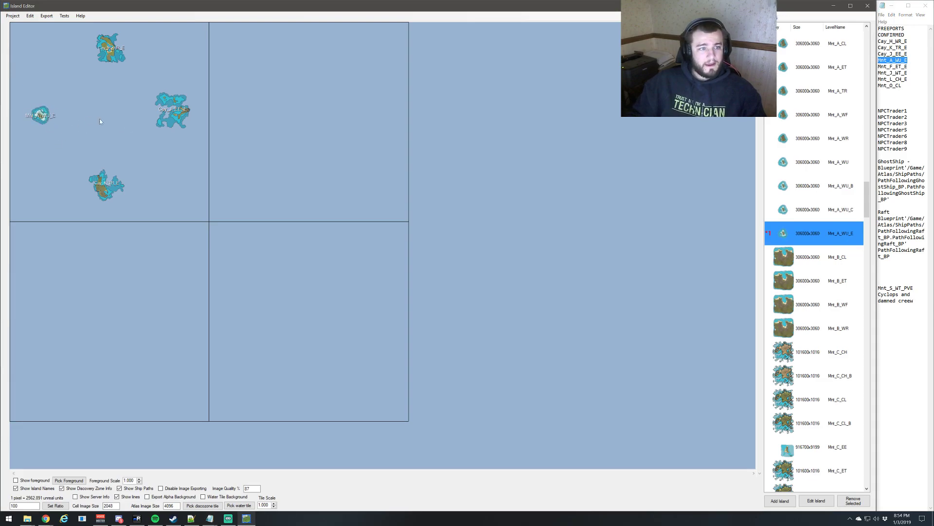
# Save the Cay_H_WR_E island with a spawnPointRegionOverride of 0, and edit and save the override of the Cay_J_EE_E island.
pyautogui.doubleClick(113, 52)
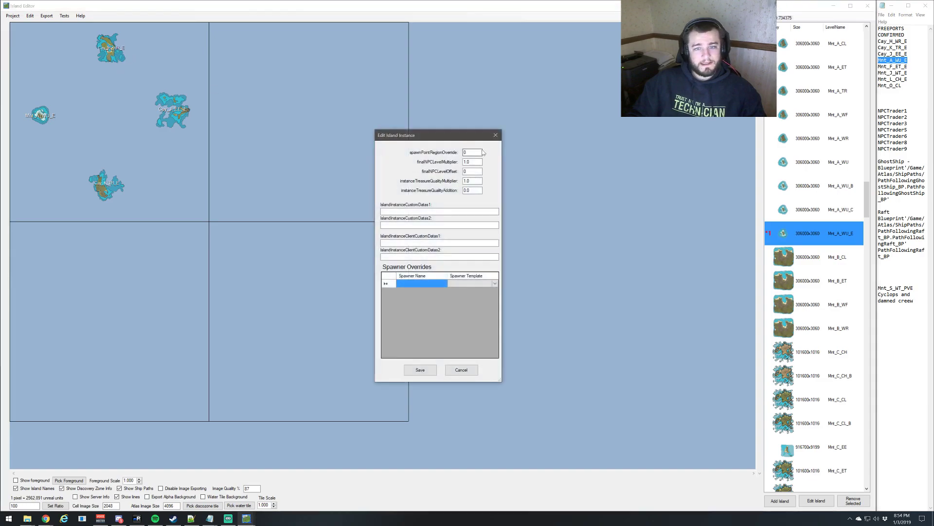
pyautogui.moveTo(394, 135); pyautogui.dragTo(330, 106)
pyautogui.click(358, 342)
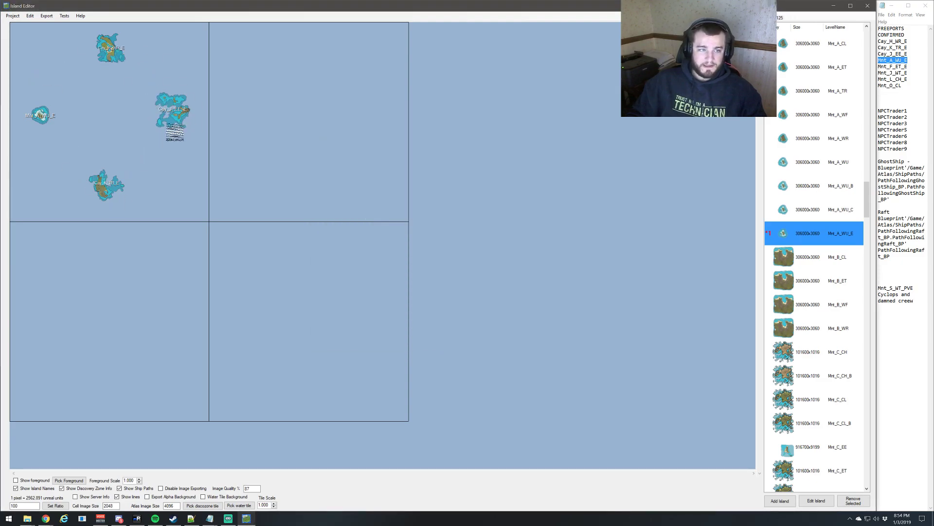
pyautogui.doubleClick(173, 113)
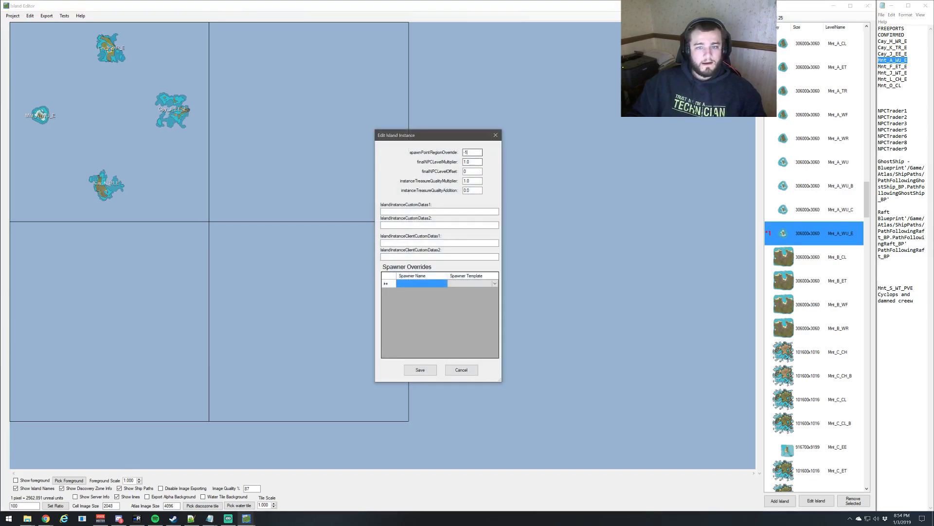
pyautogui.click(420, 370)
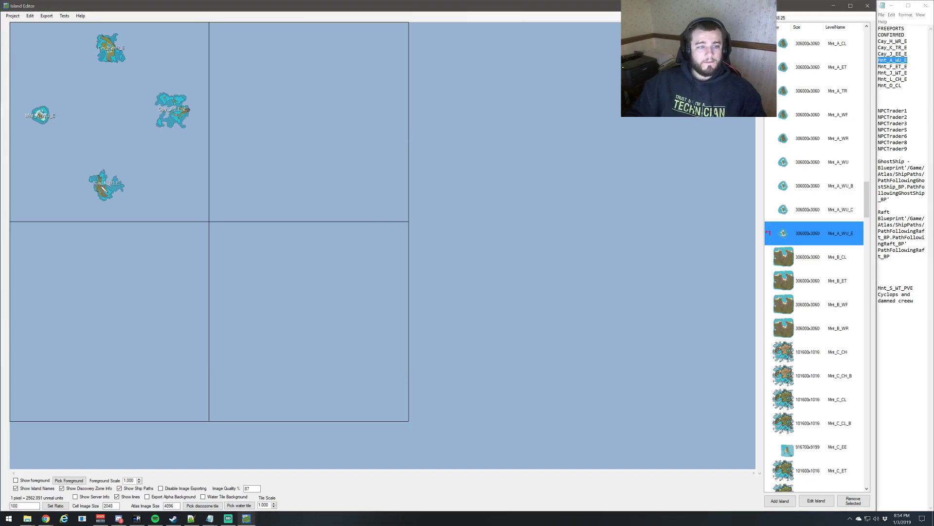
# Set the Cay_K_TR_E island's spawnPointRegionOverride to 2 and save it.
pyautogui.doubleClick(102, 187)
pyautogui.moveTo(473, 153); pyautogui.dragTo(422, 154)
pyautogui.write('2')
pyautogui.click(418, 368)
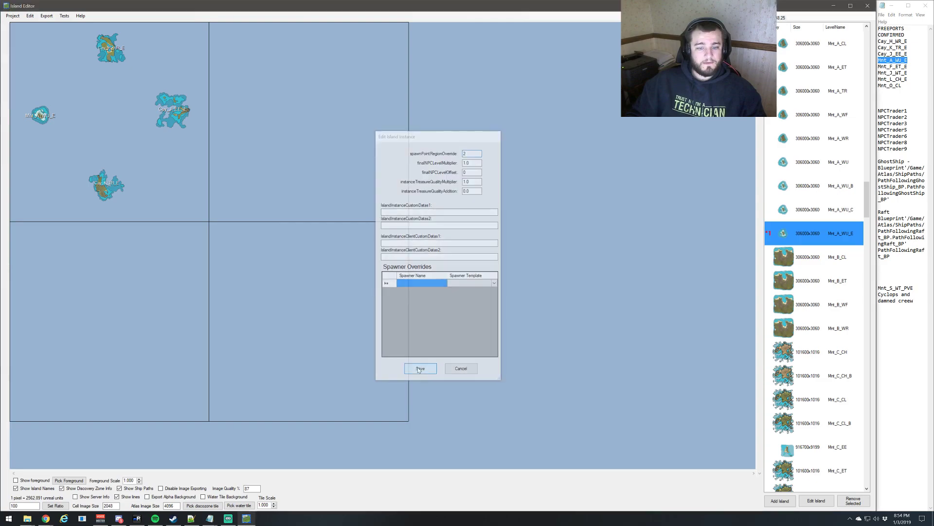
# Set the Mre_A_WU_E island's spawnPointRegionOverride to 3 and save it.
pyautogui.doubleClick(41, 115)
pyautogui.moveTo(473, 152); pyautogui.dragTo(422, 154)
pyautogui.write('3')
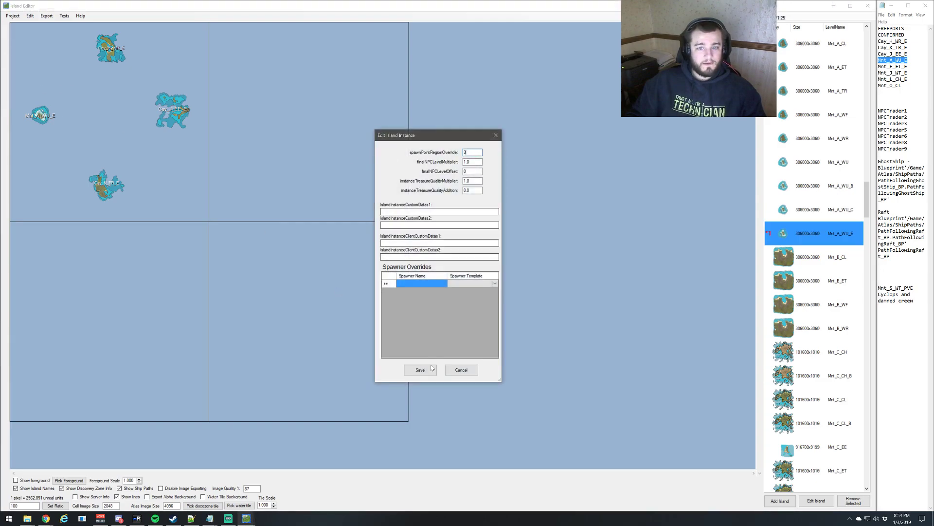
pyautogui.click(420, 370)
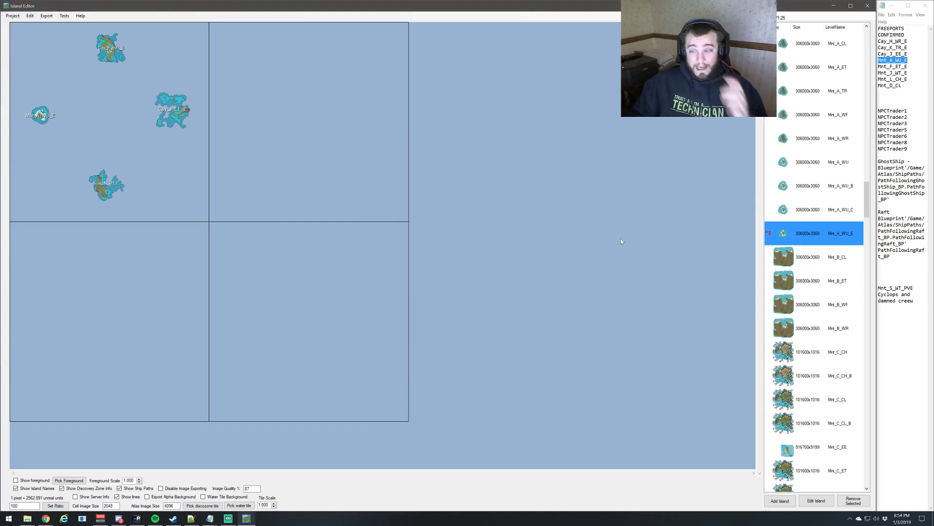
# Find the Mnt_F_ET_E island in the island list and place it in the middle of the home cell, between the four freeports.
pyautogui.scroll(2, 823, 207)
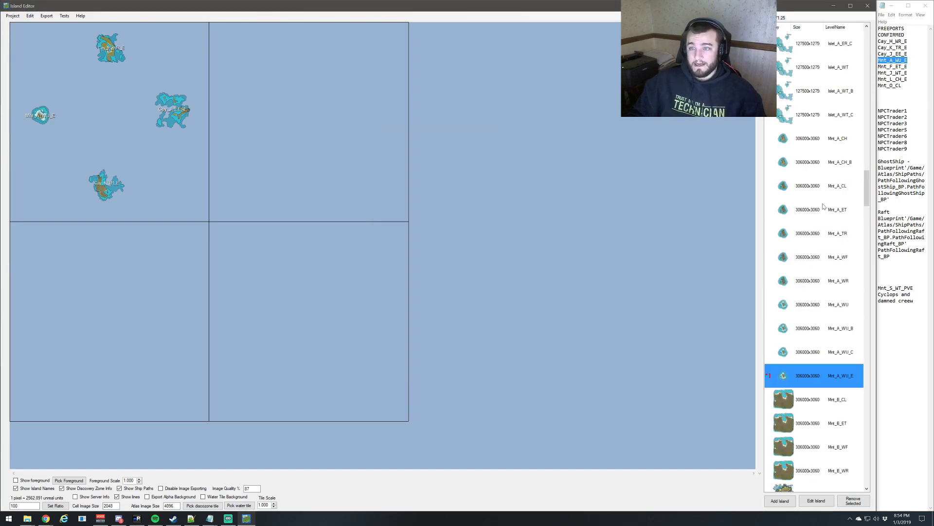
pyautogui.scroll(5, 824, 207)
pyautogui.scroll(6, 816, 186)
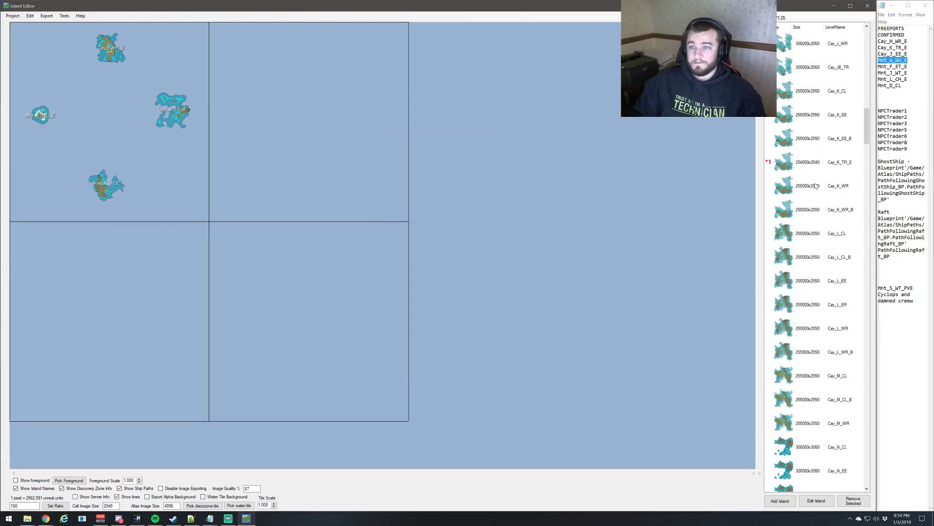
pyautogui.scroll(12, 815, 177)
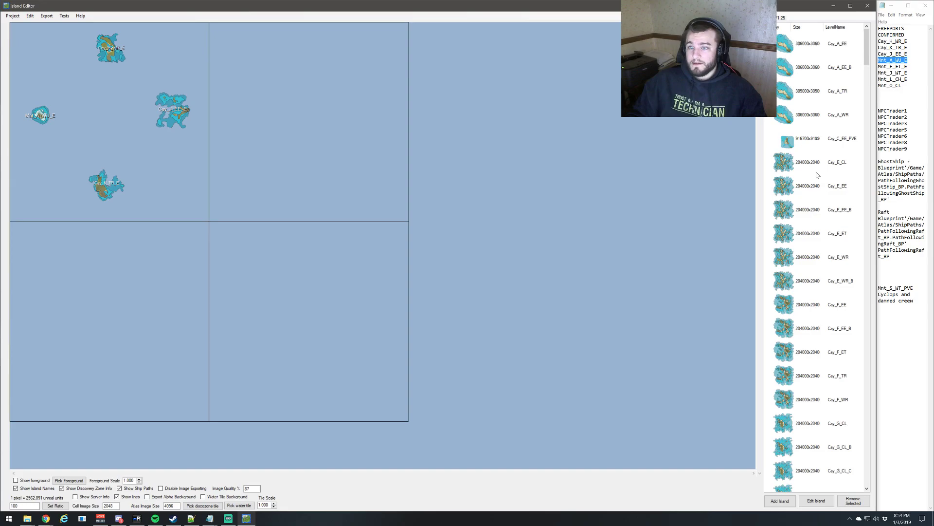
pyautogui.scroll(-15, 822, 161)
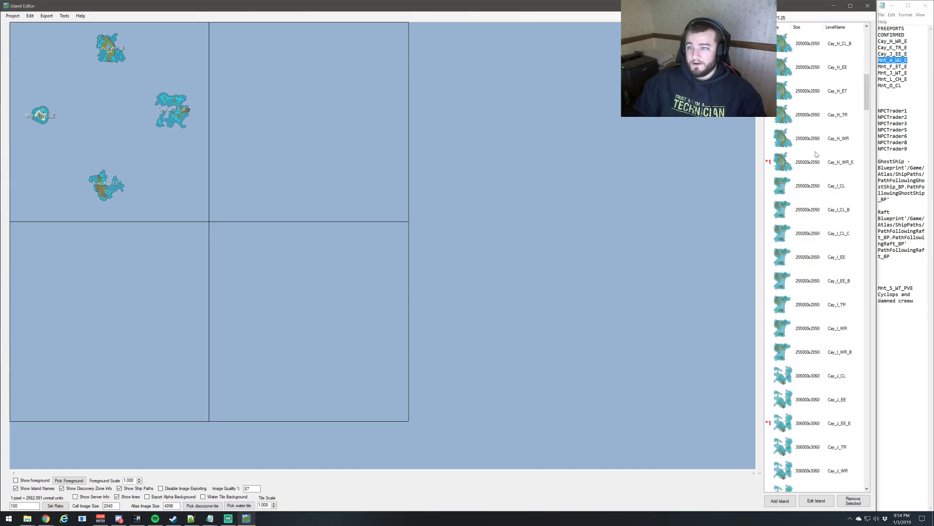
pyautogui.scroll(-9, 820, 219)
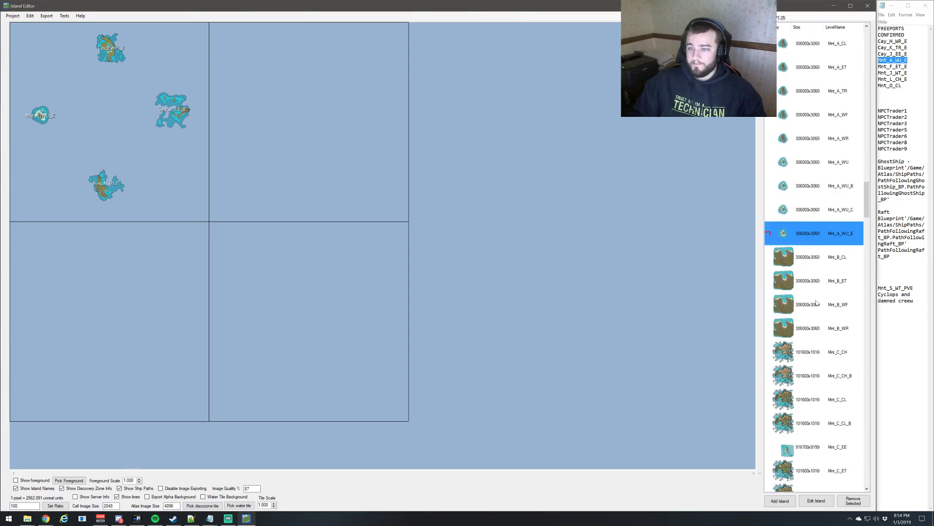
pyautogui.scroll(-7, 818, 298)
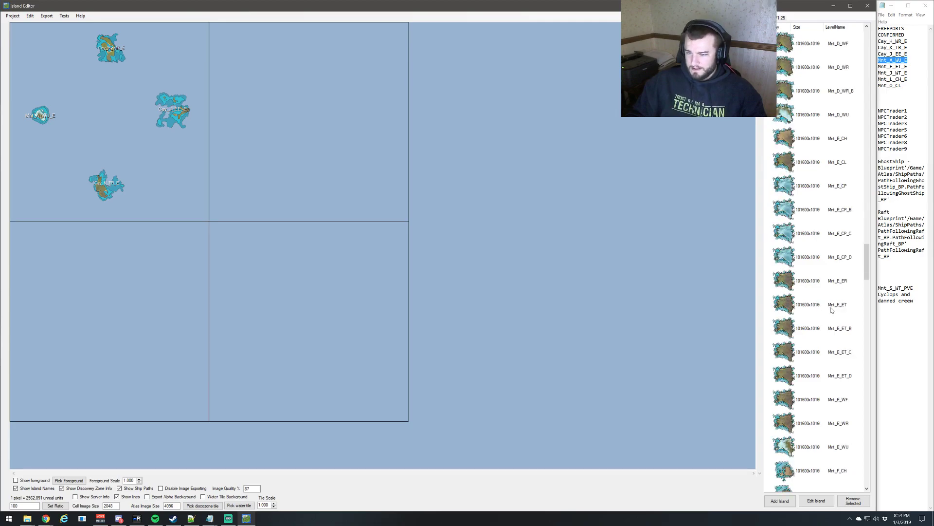
pyautogui.scroll(-6, 820, 374)
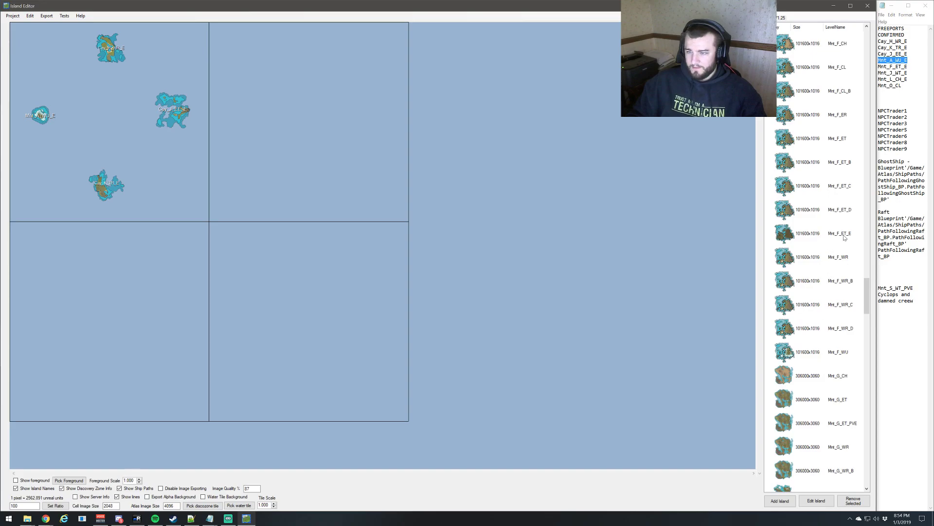
pyautogui.moveTo(844, 236); pyautogui.dragTo(106, 120)
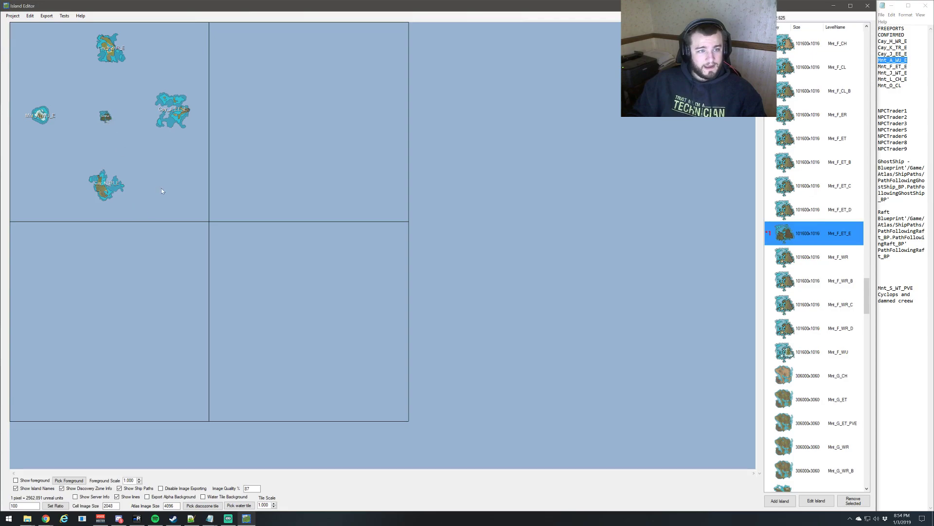
# Set the central Mnt_F_ET_E island's spawnPointRegionOverride to 4 and save it.
pyautogui.doubleClick(105, 117)
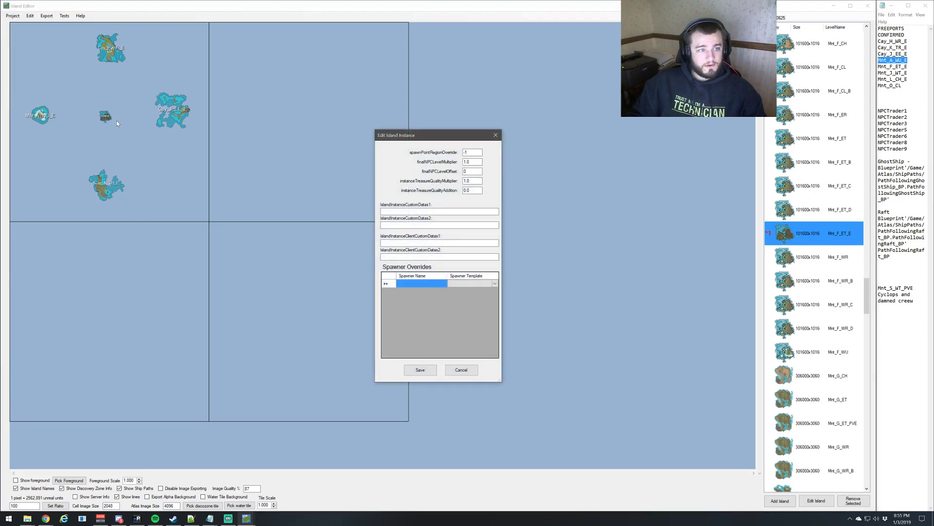
pyautogui.doubleClick(471, 153)
pyautogui.write('4')
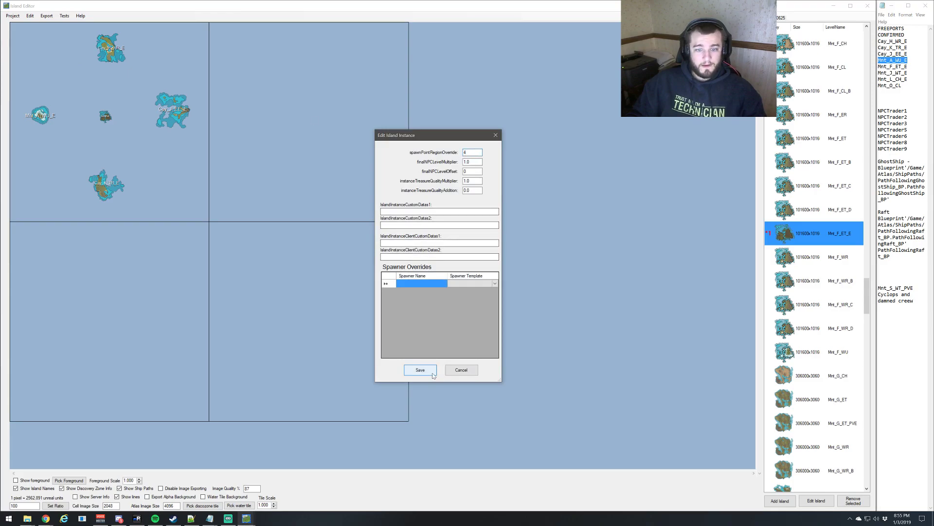
pyautogui.click(433, 372)
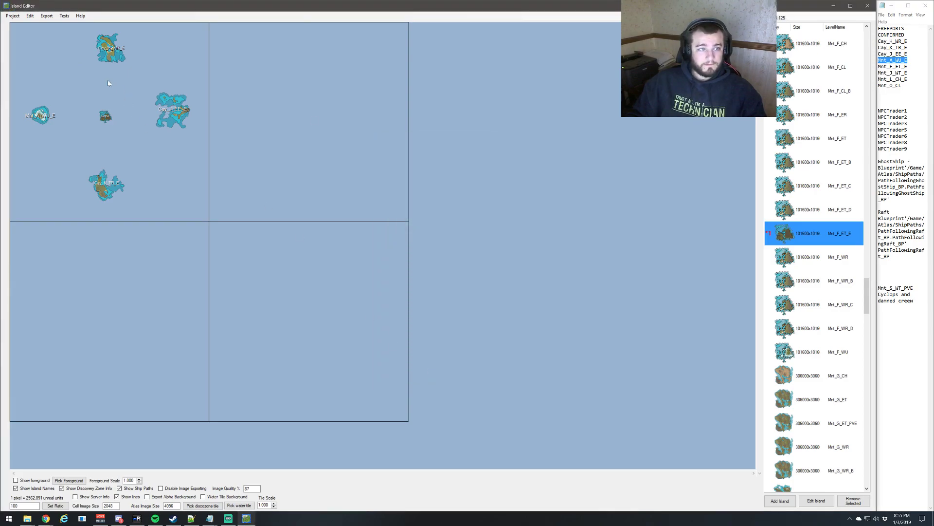
# Open the spawn regions for editing and rename the existing first region as Northern.
pyautogui.click(12, 16)
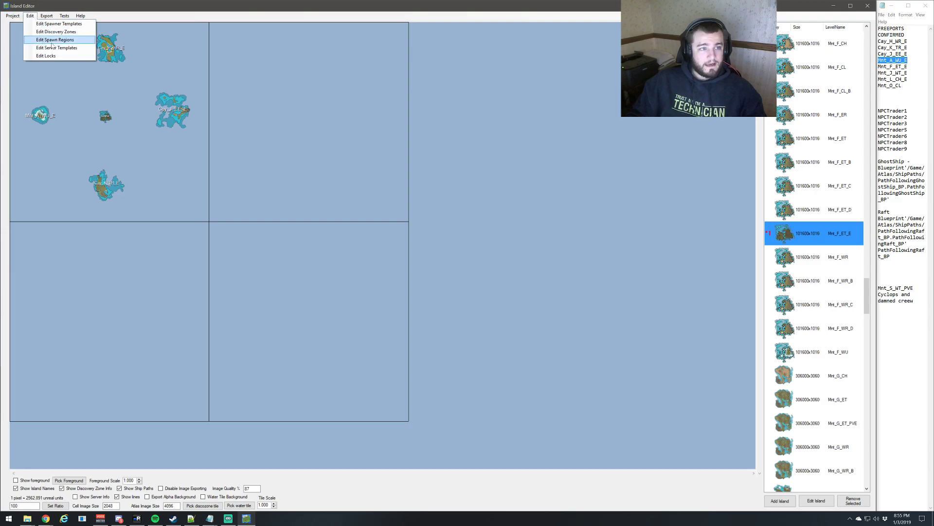
pyautogui.click(51, 41)
pyautogui.moveTo(136, 99); pyautogui.dragTo(274, 89)
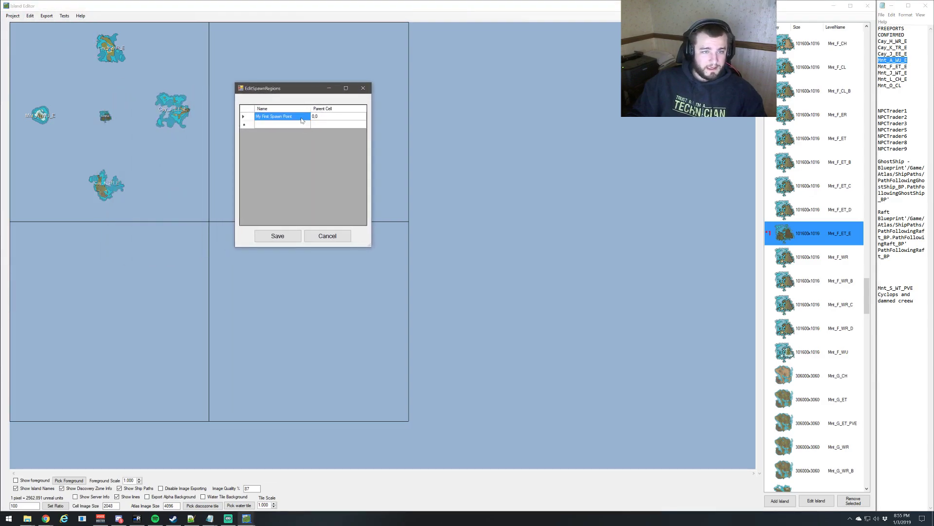
pyautogui.write('Northern')
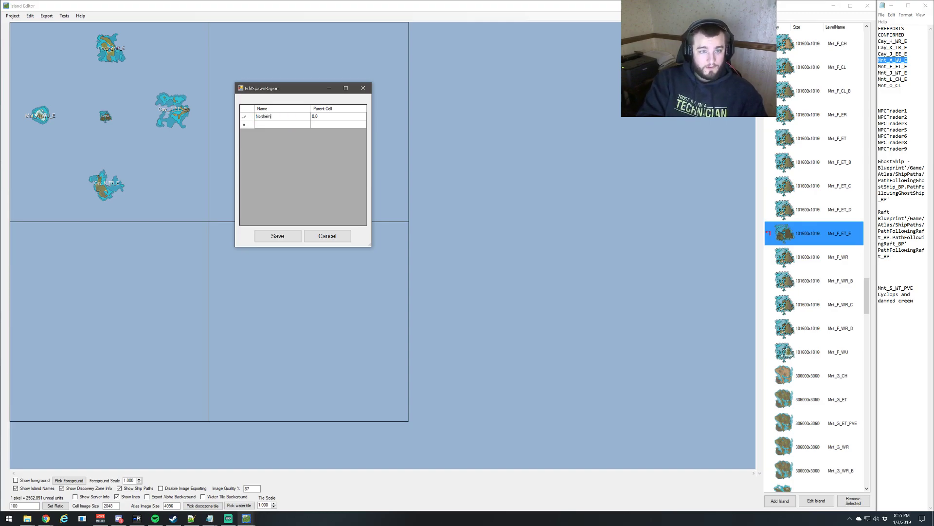
# Add a spawn region named Eastern with parent cell 0,0.
pyautogui.click(292, 126)
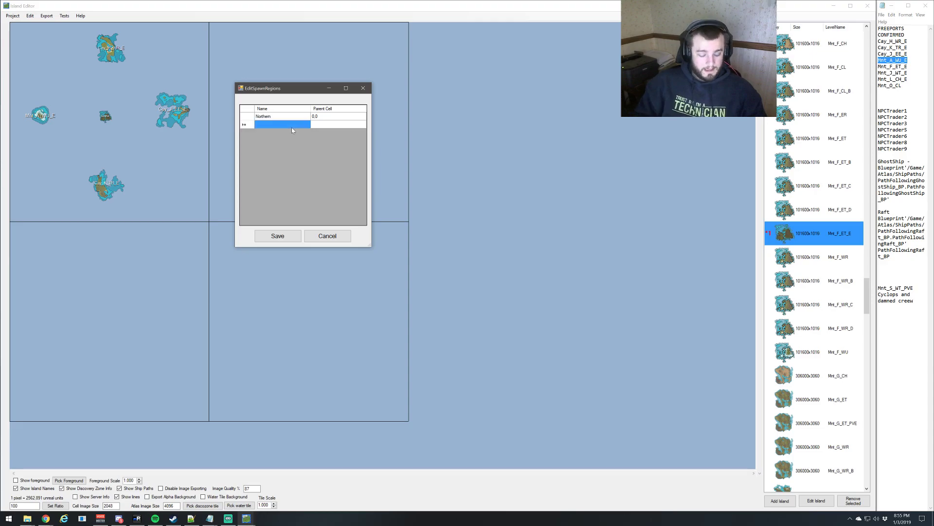
pyautogui.write('Eas')
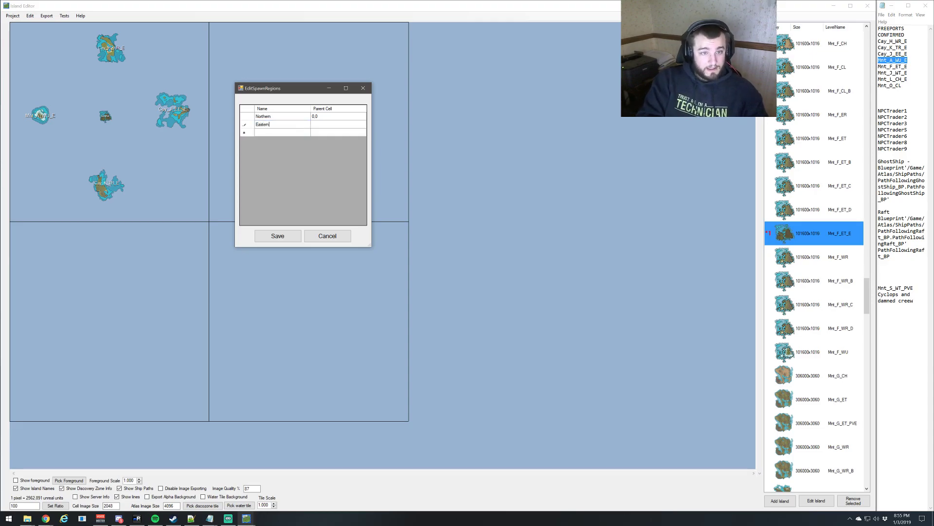
pyautogui.write('tern')
pyautogui.press('Tab')
pyautogui.write('0')
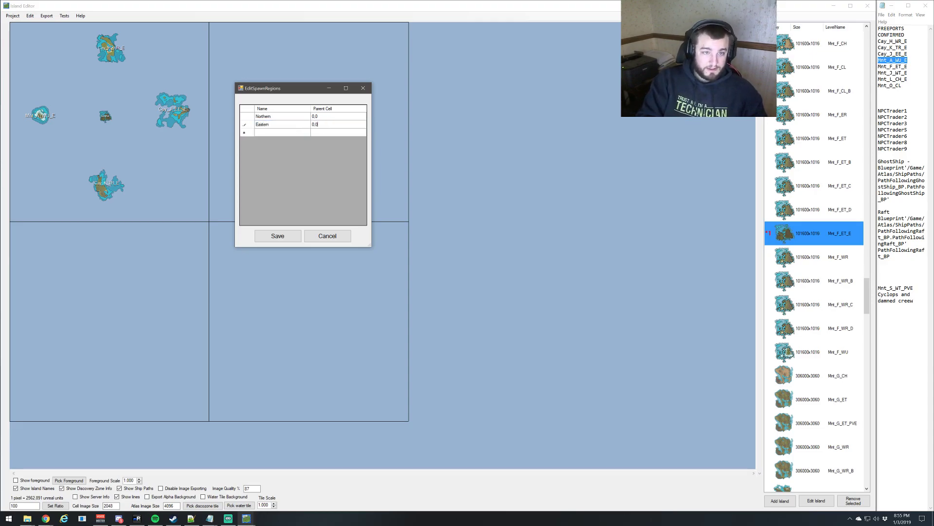
pyautogui.press('Return')
# Add a spawn region named Southern with parent cell 0,0.
pyautogui.click(293, 130)
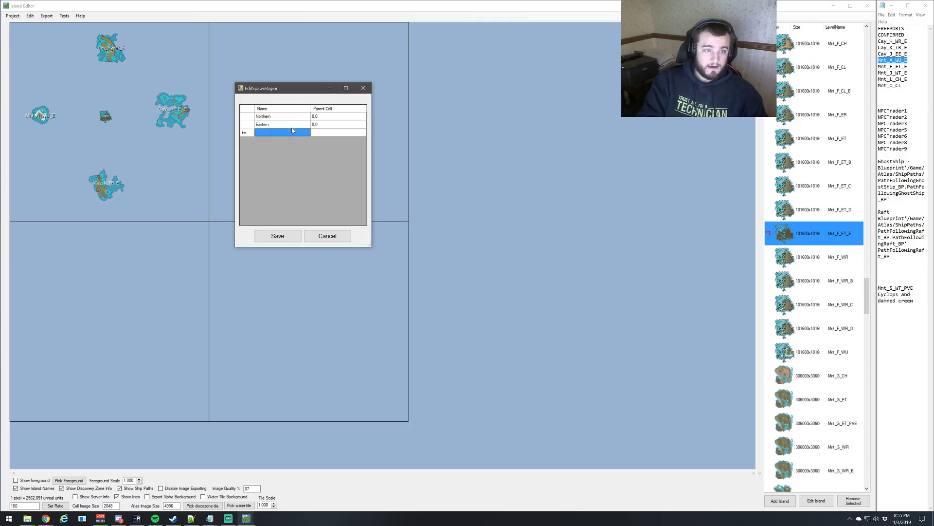
pyautogui.write('Sou')
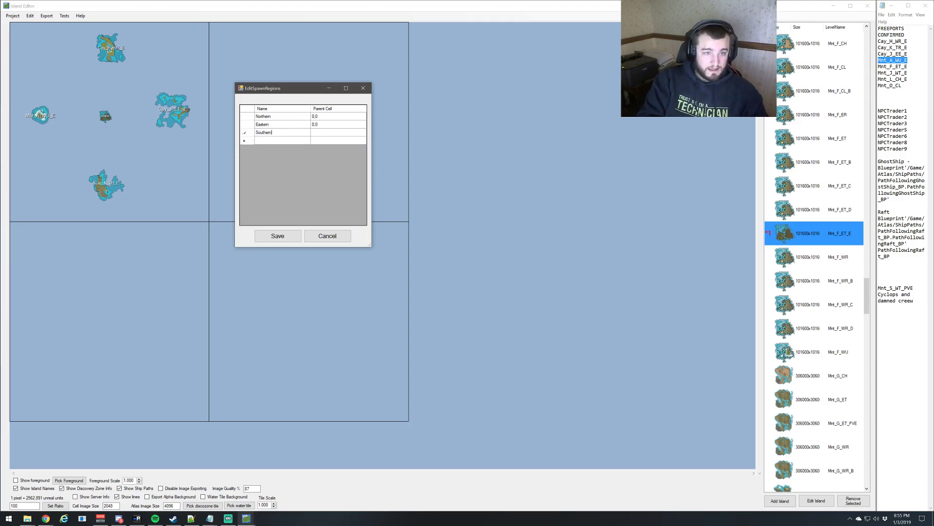
pyautogui.write('thern')
pyautogui.press('Tab')
pyautogui.write('0')
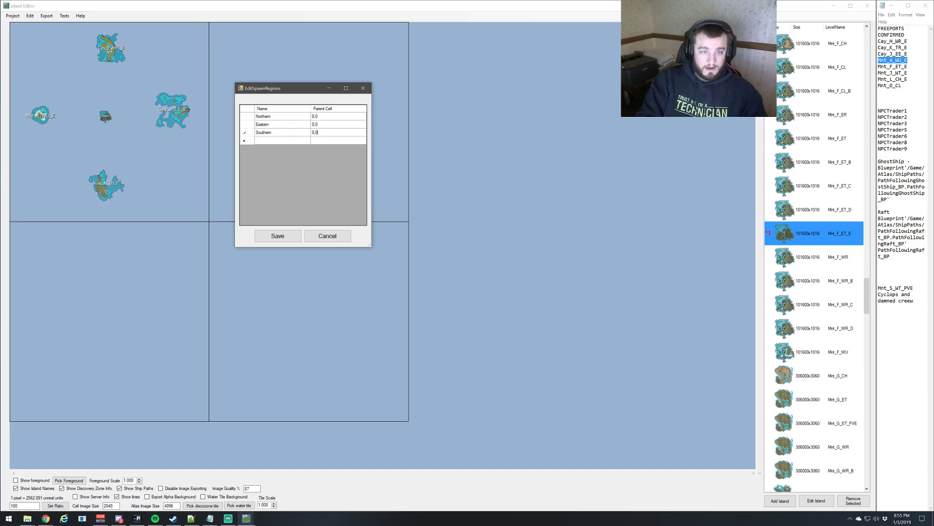
pyautogui.write(',0')
pyautogui.press('Return')
# Add a spawn region named Western with parent cell 0,0.
pyautogui.press('Left')
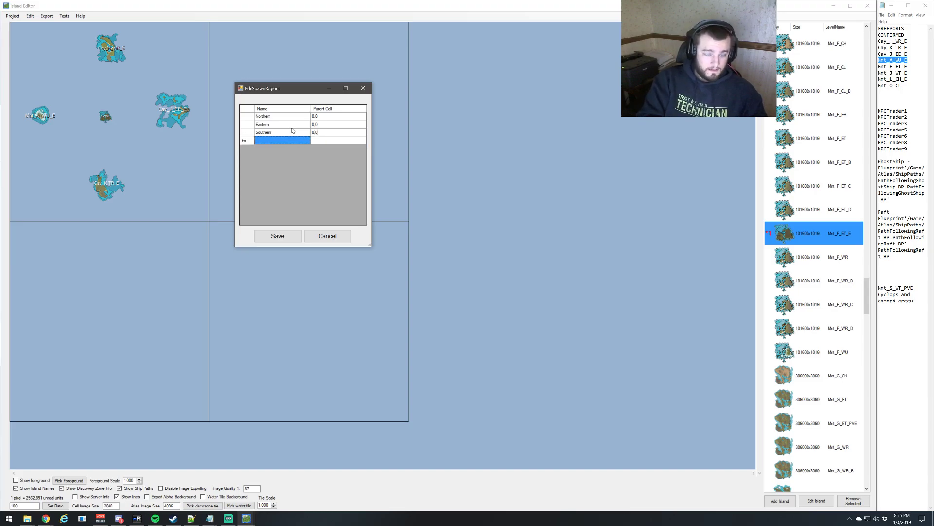
pyautogui.write('Western')
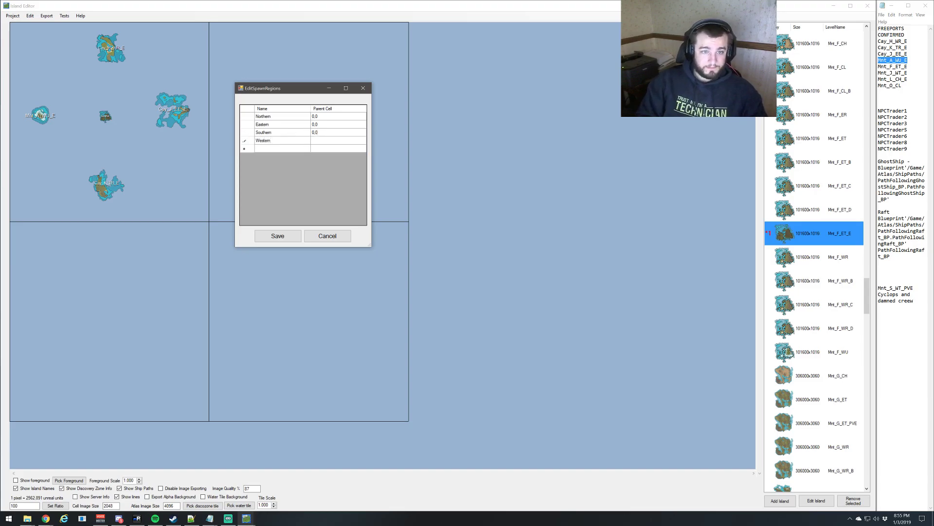
pyautogui.press('Tab')
pyautogui.write('0,0')
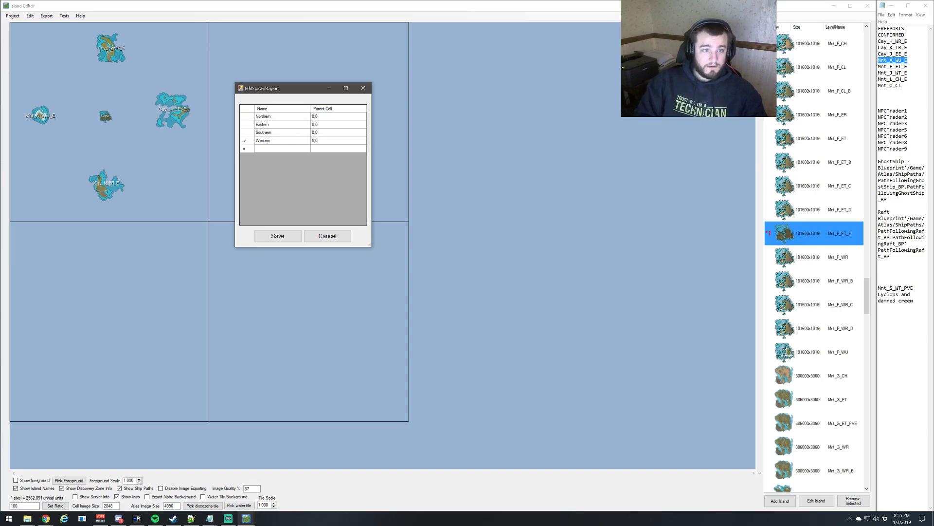
pyautogui.press('Tab')
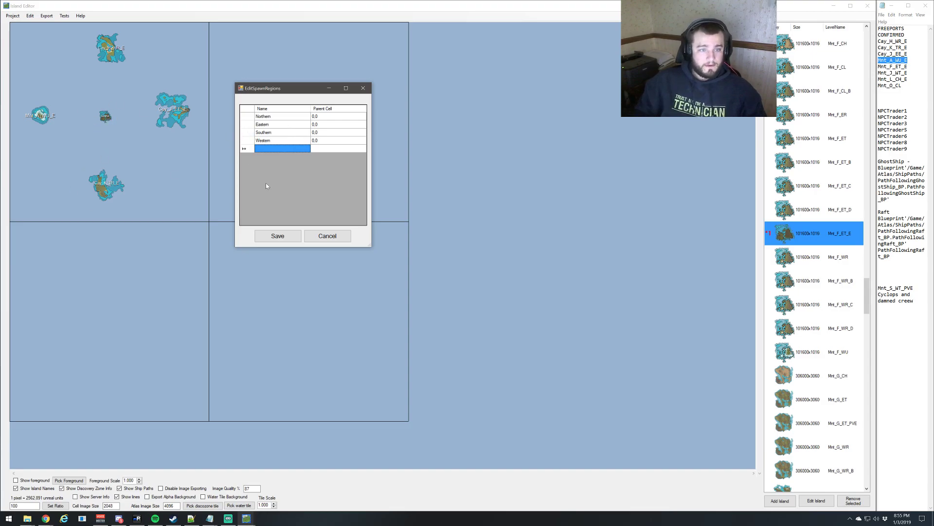
# Add a spawn region named Lawless with parent cell 0,0 and save the spawn regions.
pyautogui.write('Lawell')
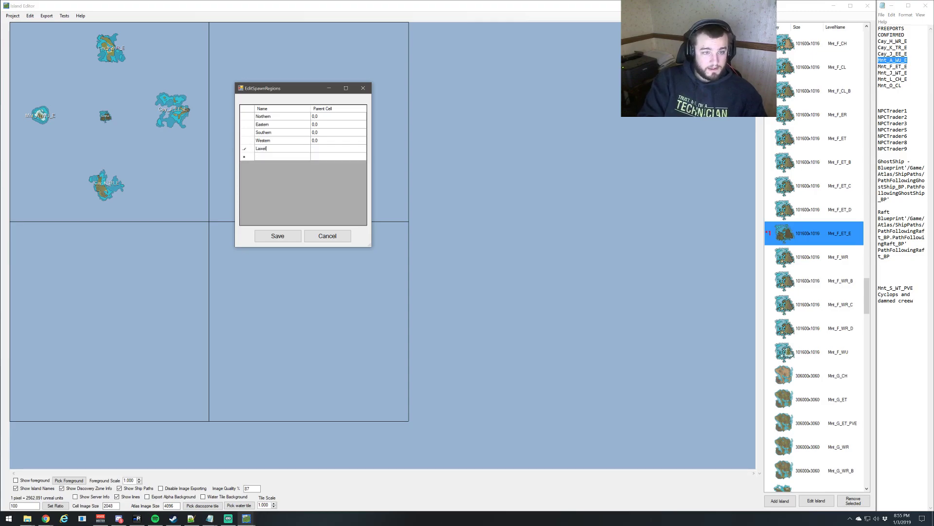
pyautogui.press('Tab')
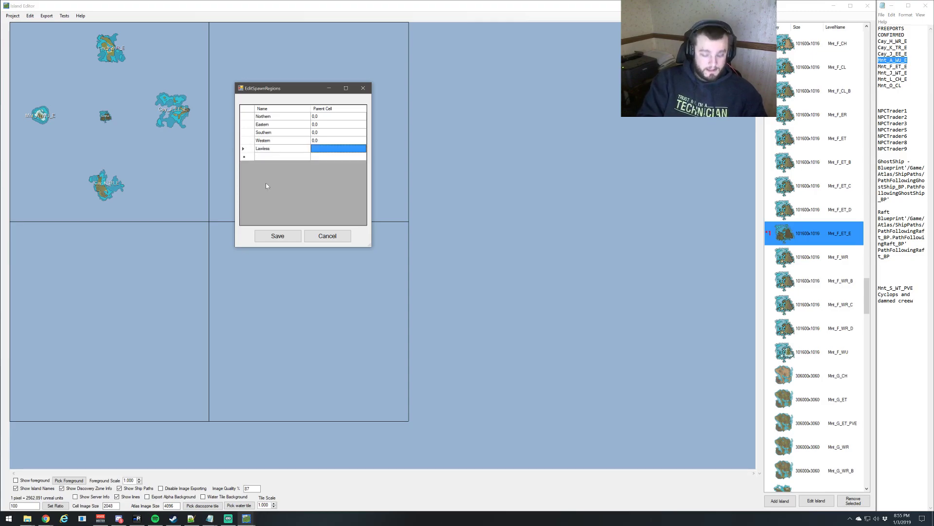
pyautogui.write('0.0')
pyautogui.click(278, 236)
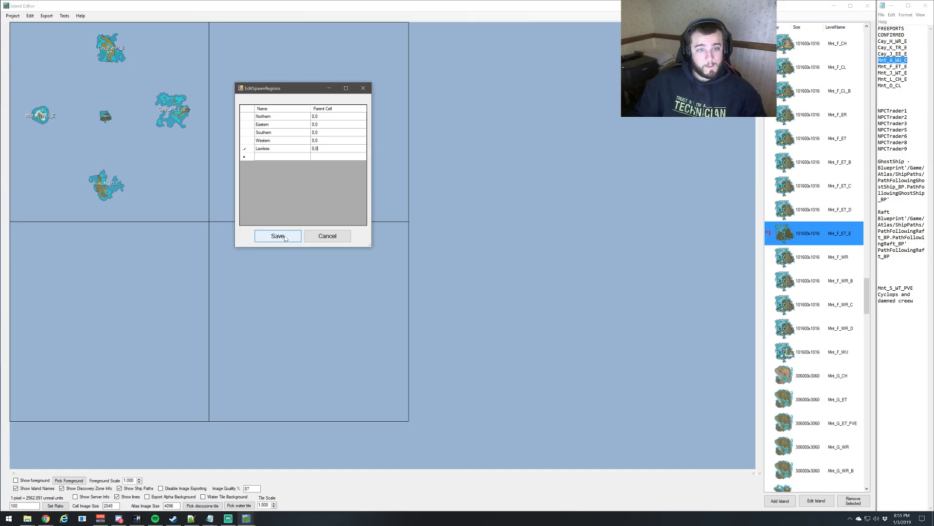
# Review the home cell's server settings, including its Home Server option, and close them without saving.
pyautogui.scroll(1, 73, 110)
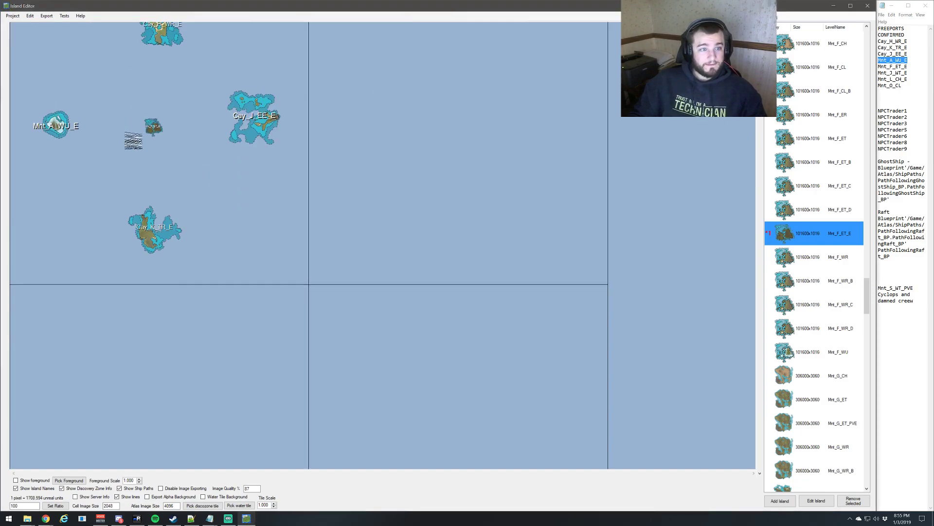
pyautogui.doubleClick(194, 153)
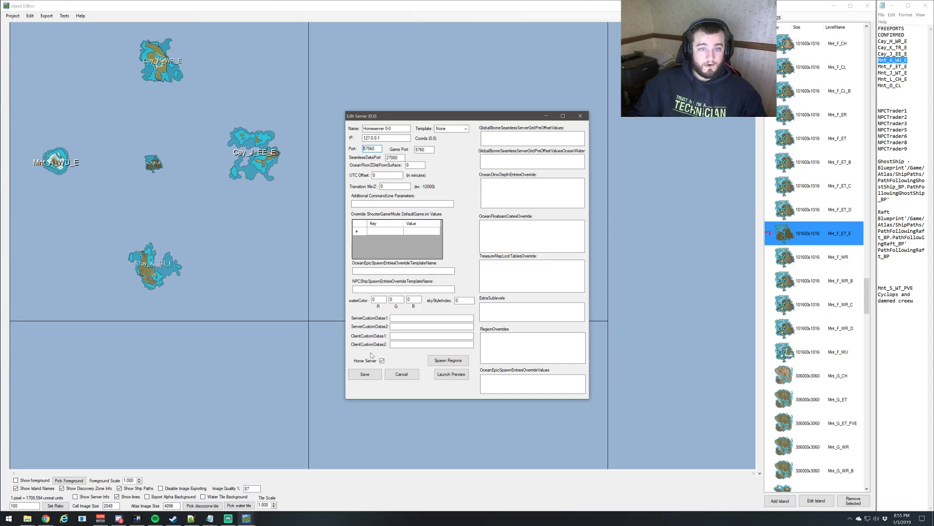
pyautogui.click(400, 374)
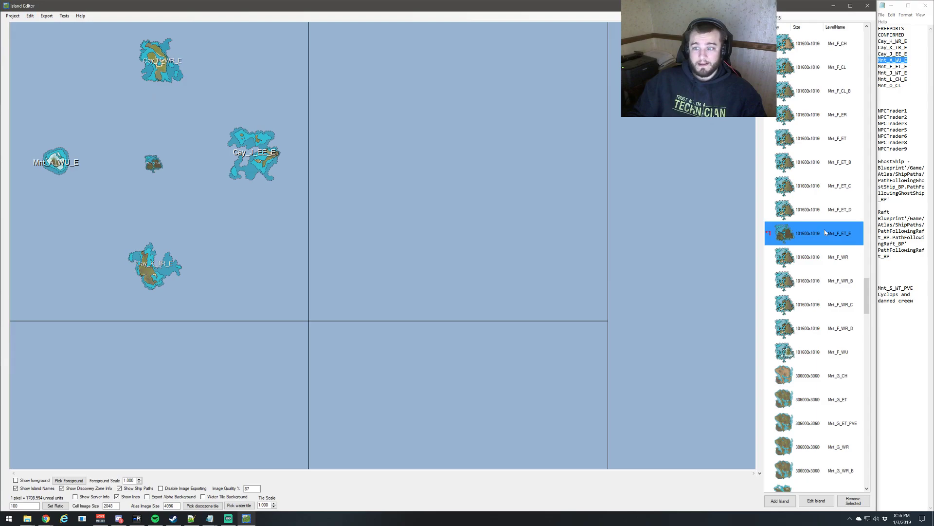
# Place an Mnt_F_WR_B island beside the Mnt_F_ET_E island in the middle of the home cell.
pyautogui.moveTo(836, 290); pyautogui.dragTo(148, 163)
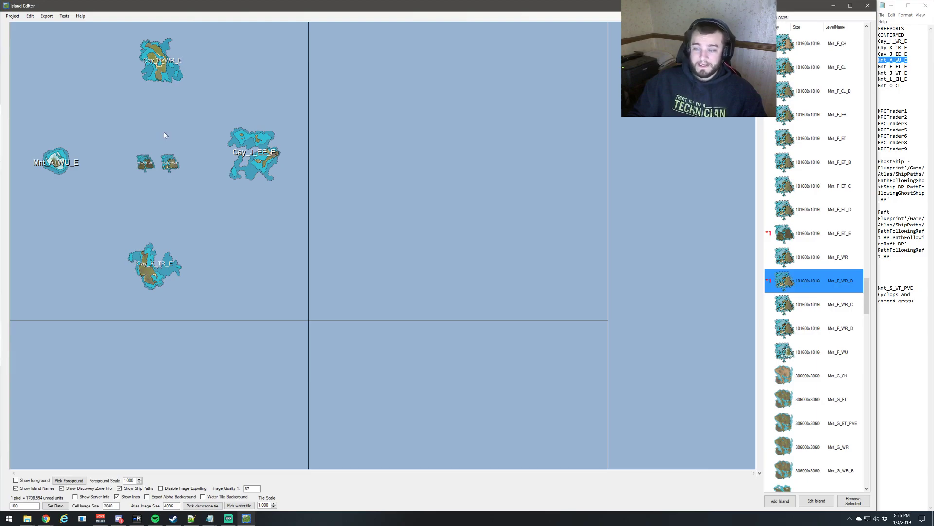
pyautogui.click(162, 93)
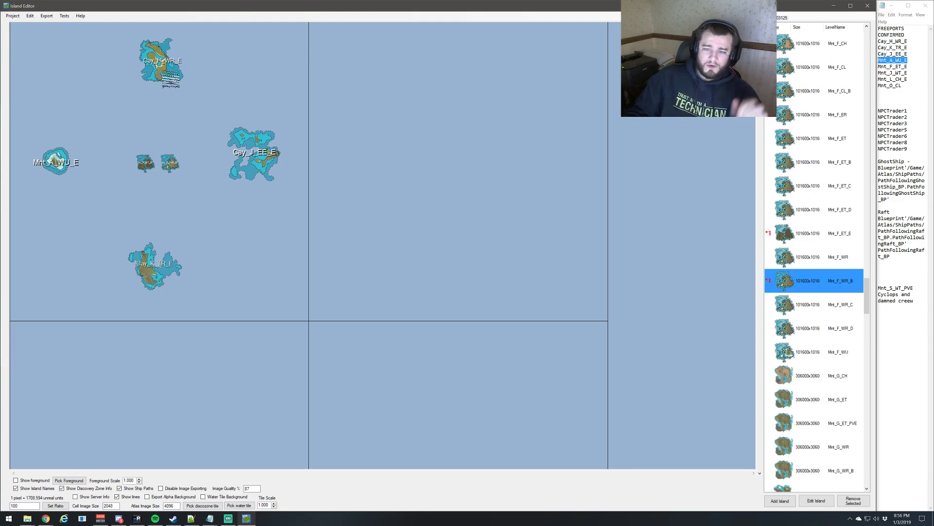
pyautogui.moveTo(171, 78); pyautogui.dragTo(165, 78)
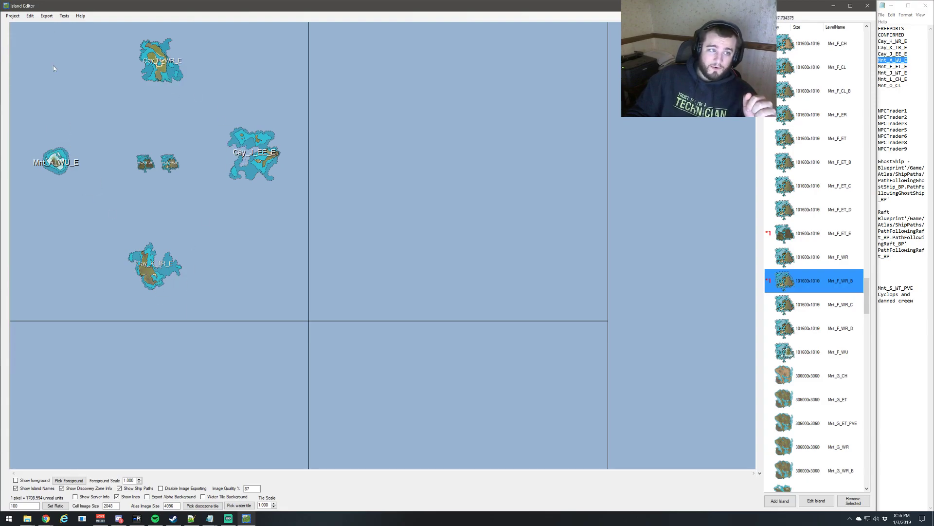
# Compare the order of the spawn regions with the Cay_H_WR_E island's spawnPointRegionOverride, leaving both unsaved.
pyautogui.click(30, 16)
pyautogui.click(53, 40)
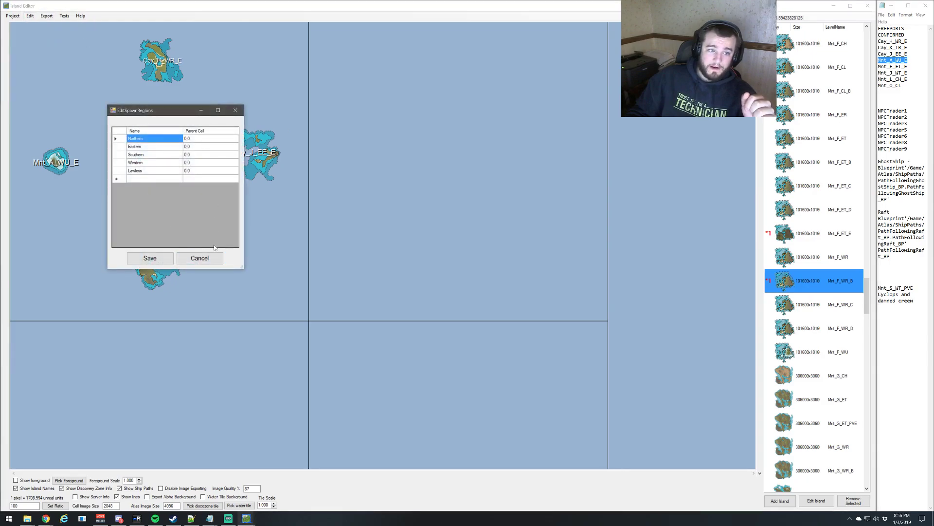
pyautogui.click(199, 258)
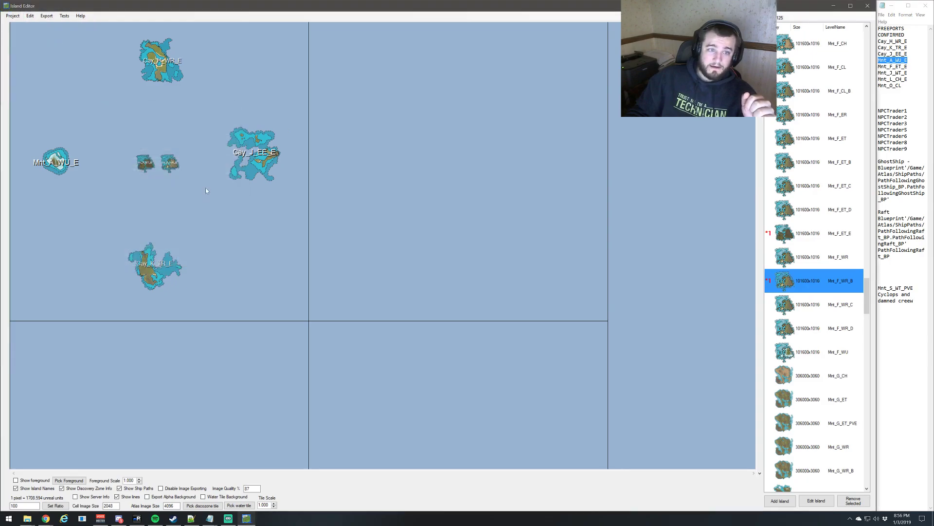
pyautogui.doubleClick(166, 73)
pyautogui.click(474, 152)
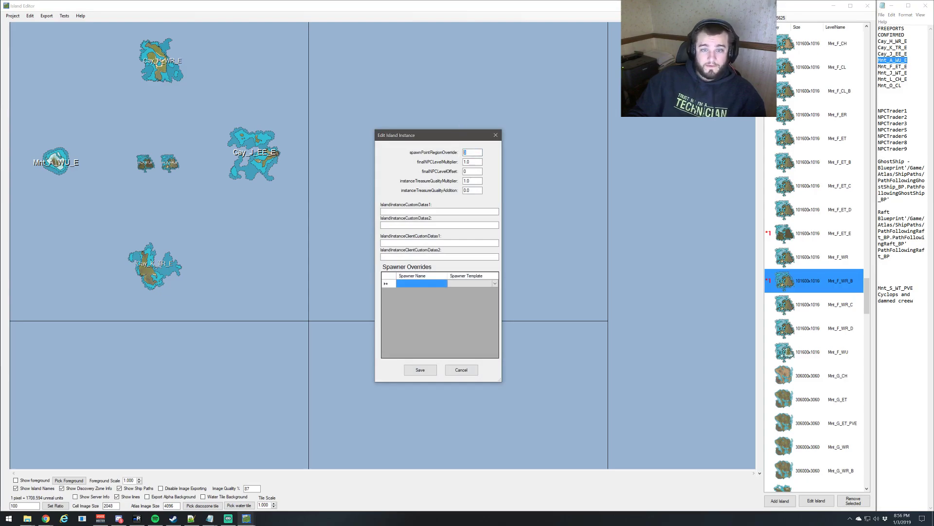
pyautogui.click(496, 135)
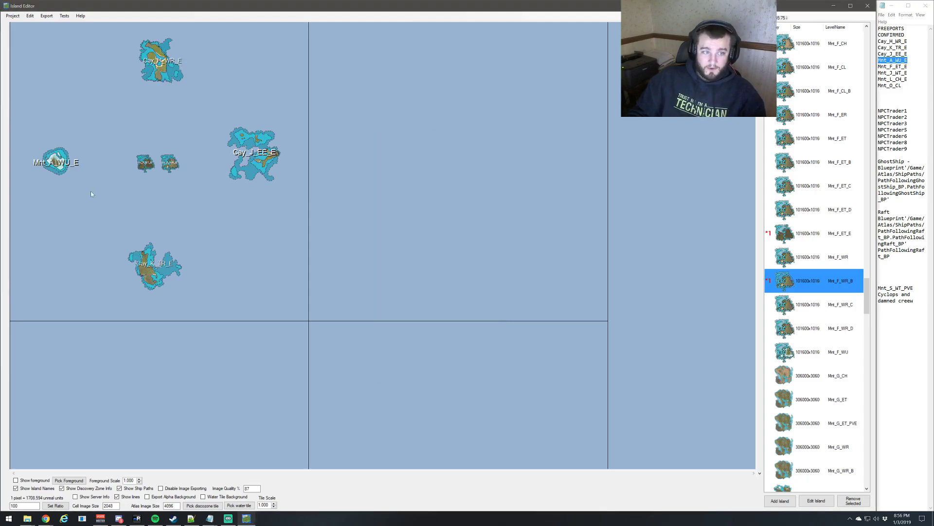